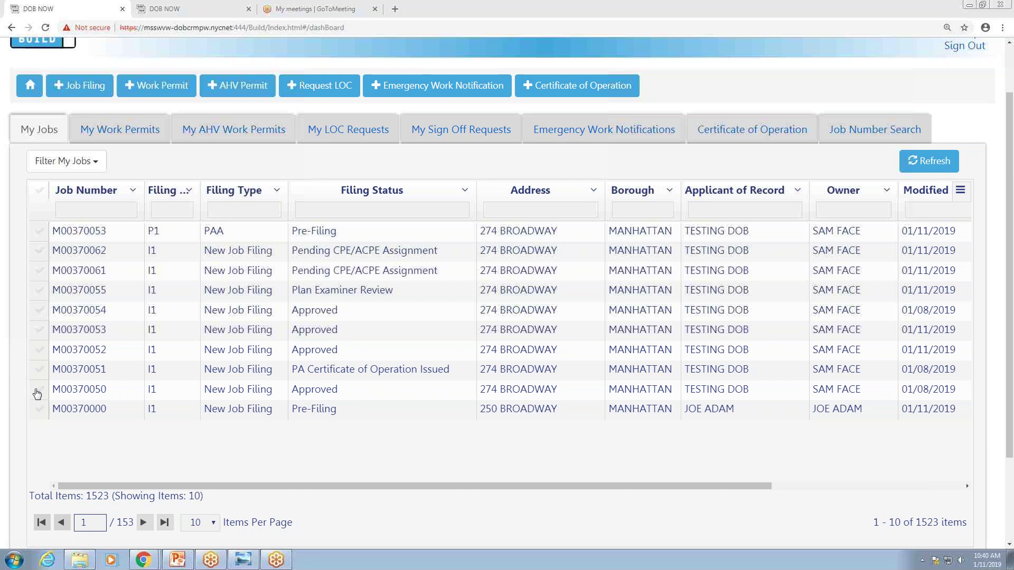
left_click_drag(150, 487, 343, 486)
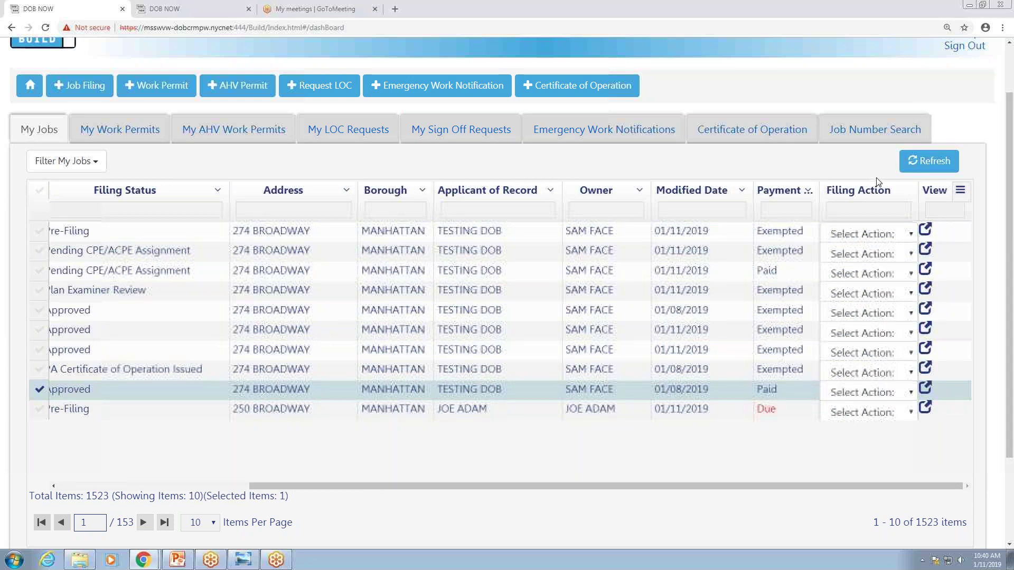
left_click(912, 394)
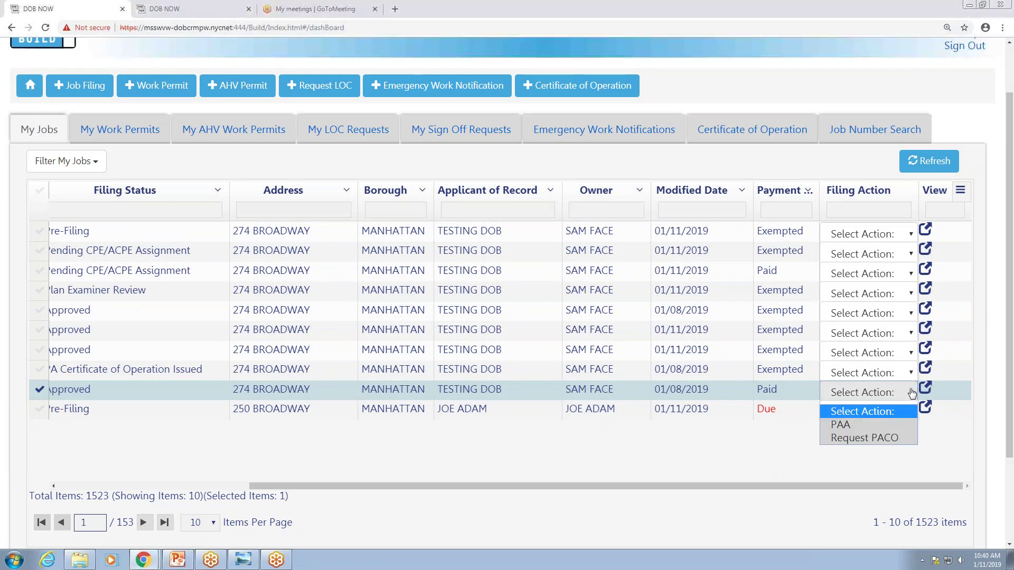
left_click(844, 426)
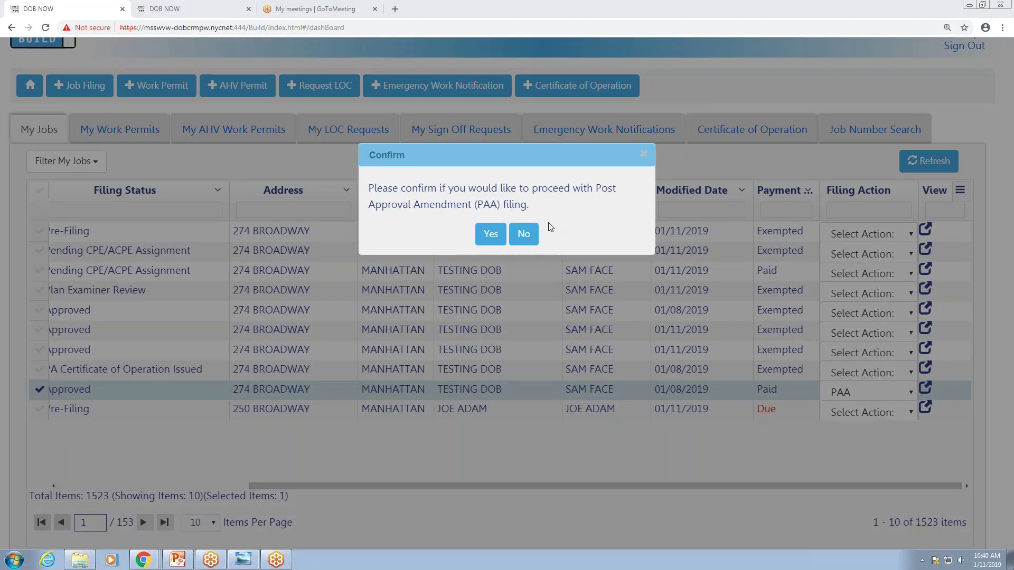
left_click(495, 234)
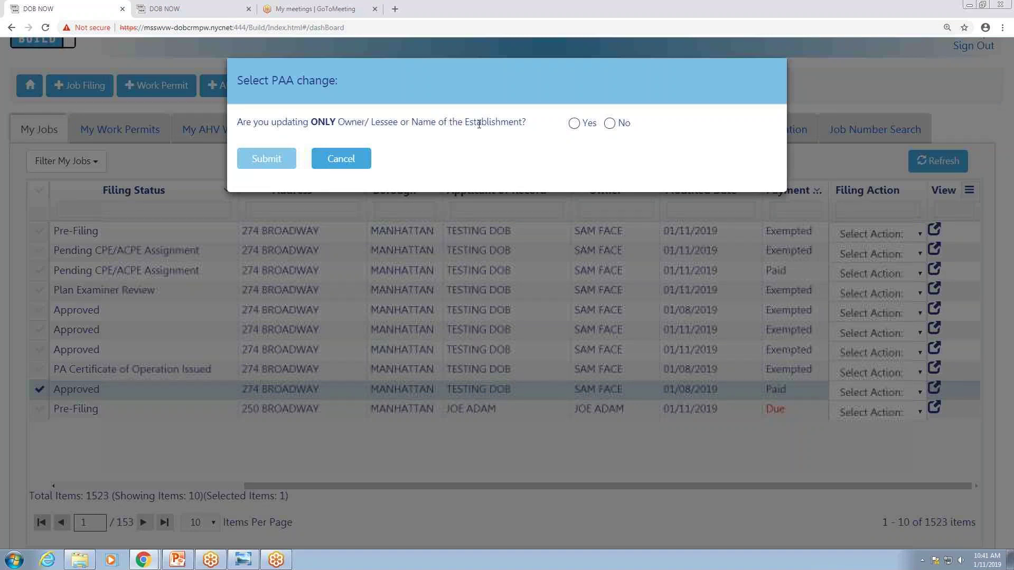
Answer Yes to the owner/lessee/establishment-name-only change question and submit it.
left_click(575, 124)
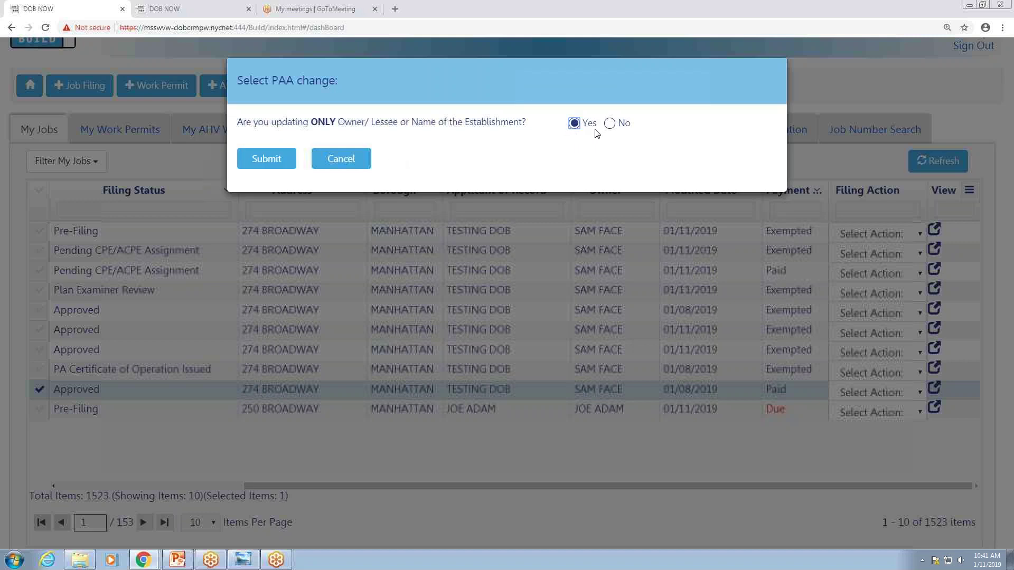
left_click(610, 123)
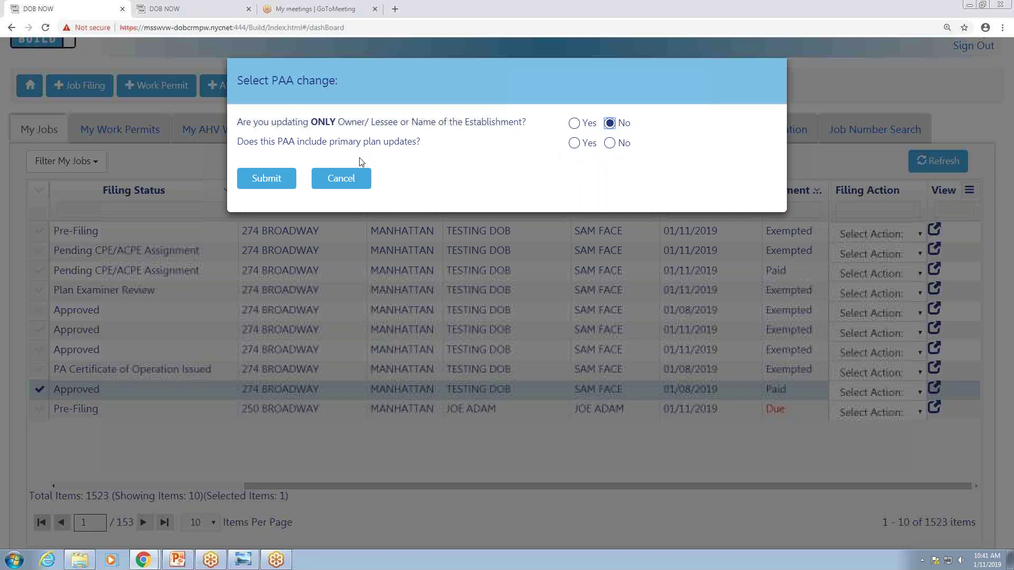
left_click(575, 124)
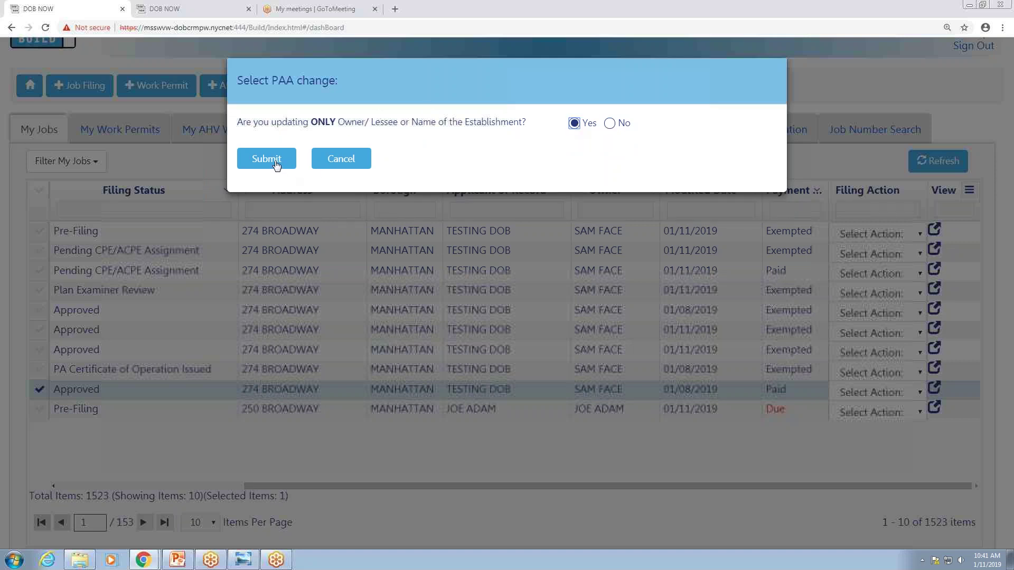
left_click(275, 161)
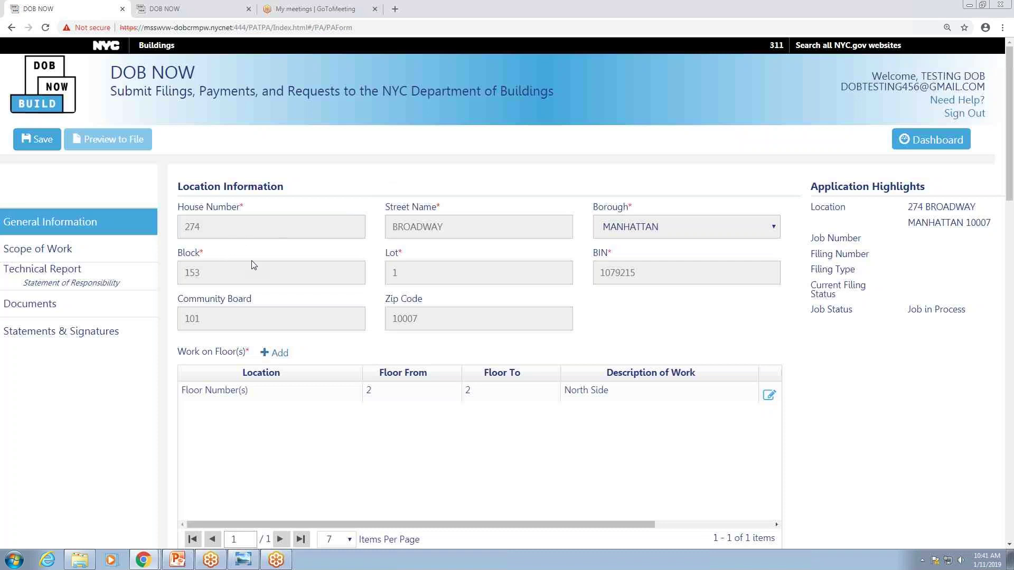
scroll(330, 286, "down", 3)
scroll(331, 286, "down", 1)
scroll(331, 286, "up", 1)
scroll(578, 410, "up", 3)
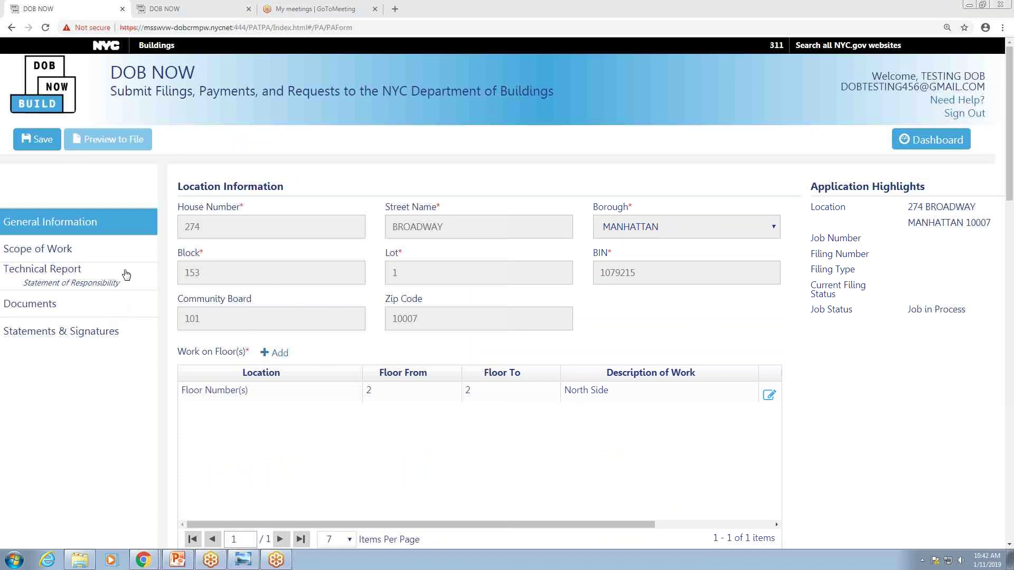
left_click(122, 310)
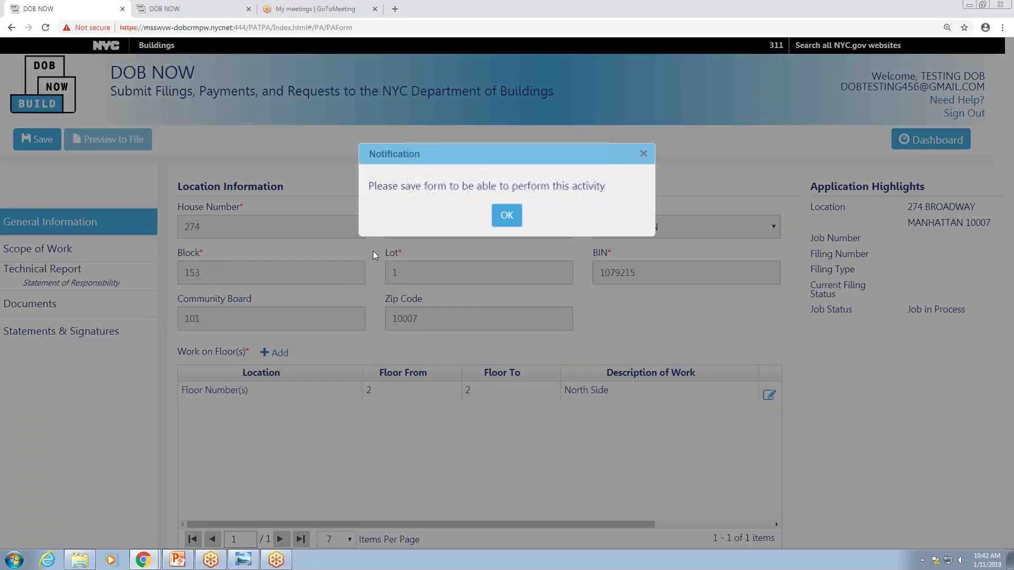
left_click(511, 217)
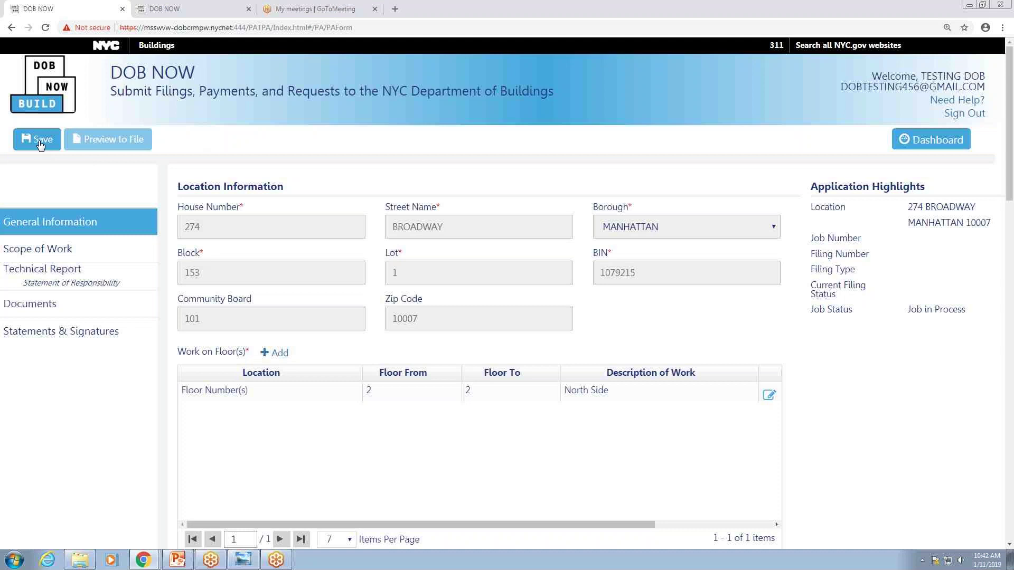
left_click(37, 139)
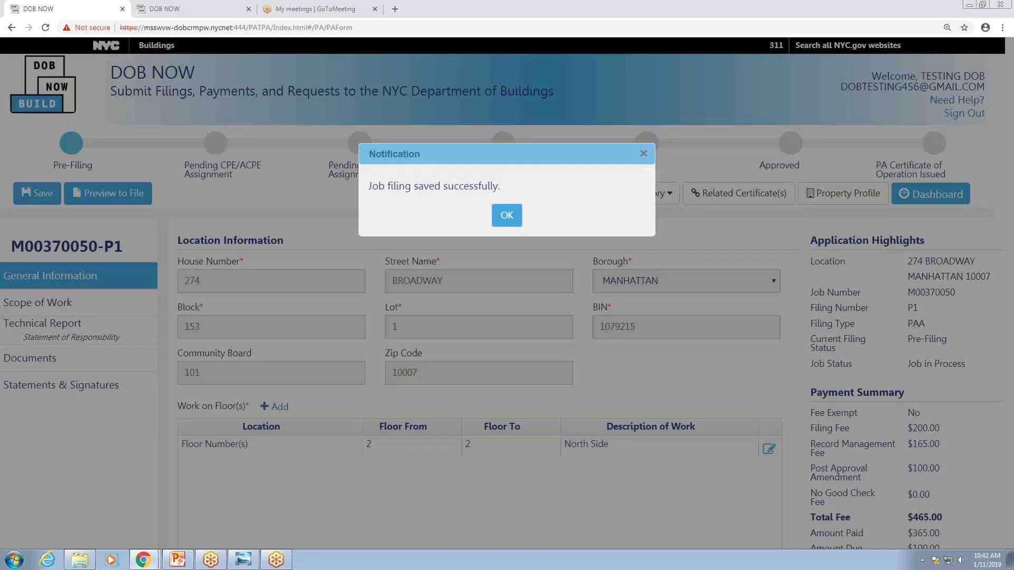
Replace the owner e-mail with the registered owner's address so owner details auto-fill.
left_click(509, 219)
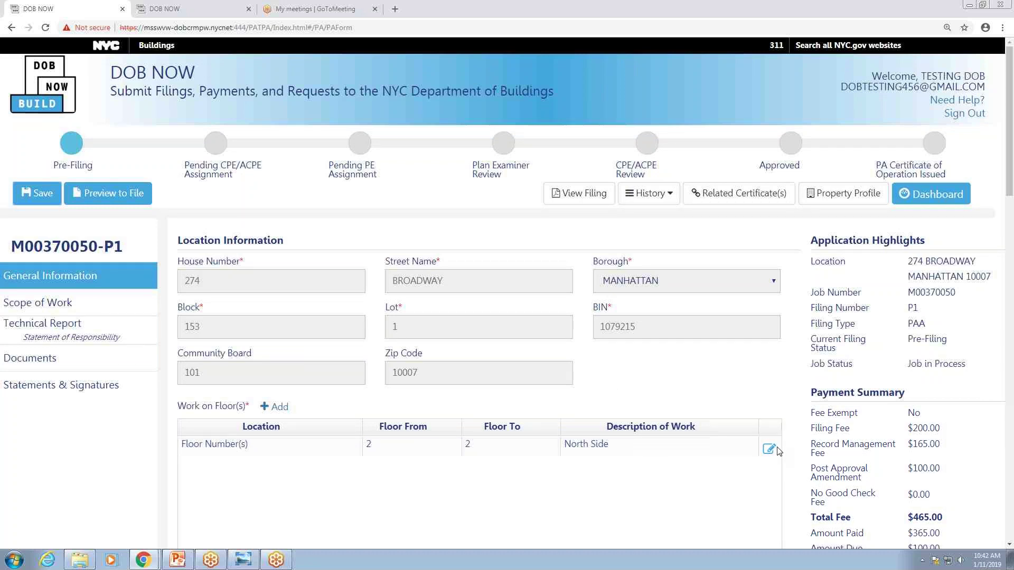
left_click_drag(287, 313, 159, 314)
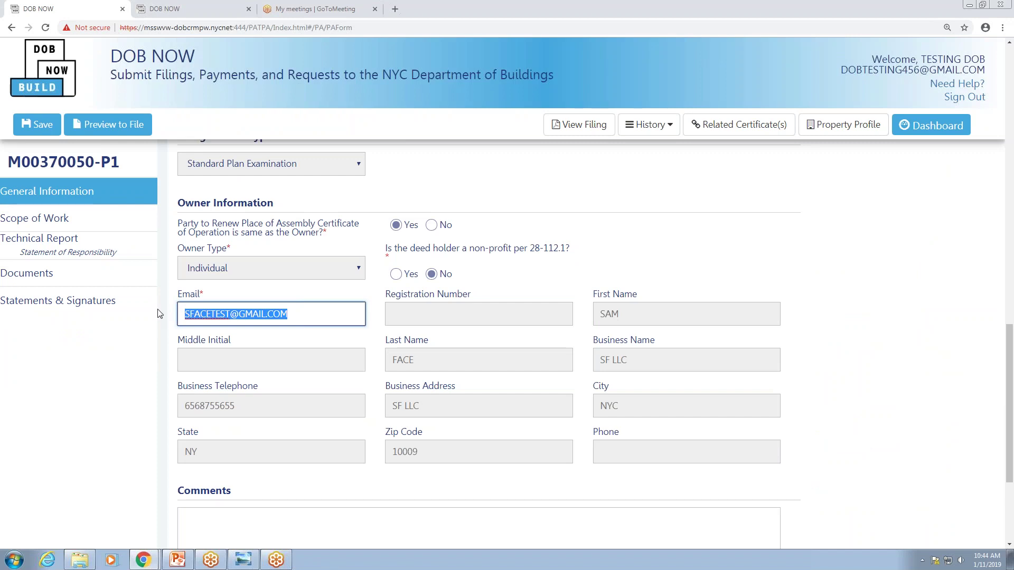
key("BackSpace")
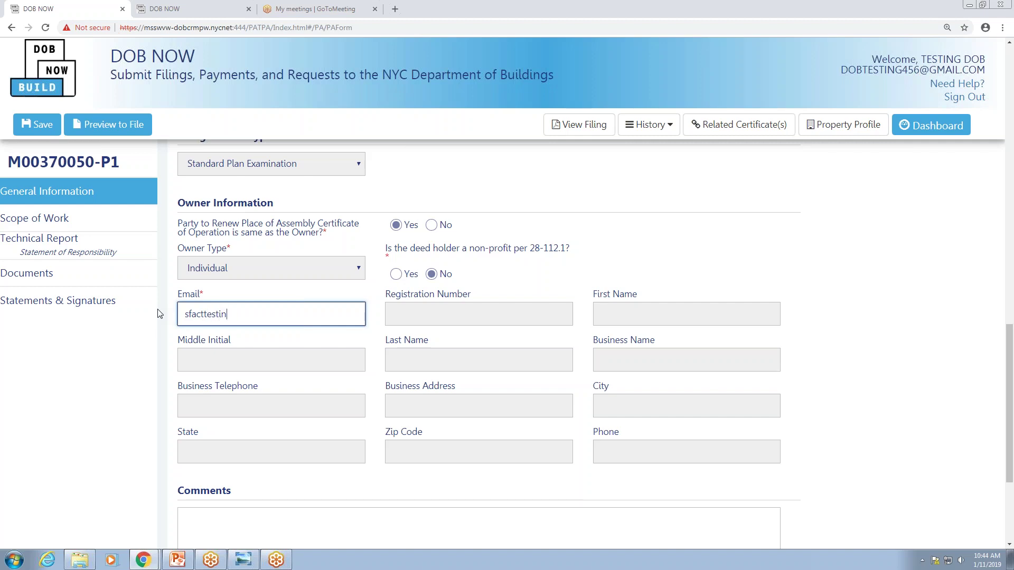
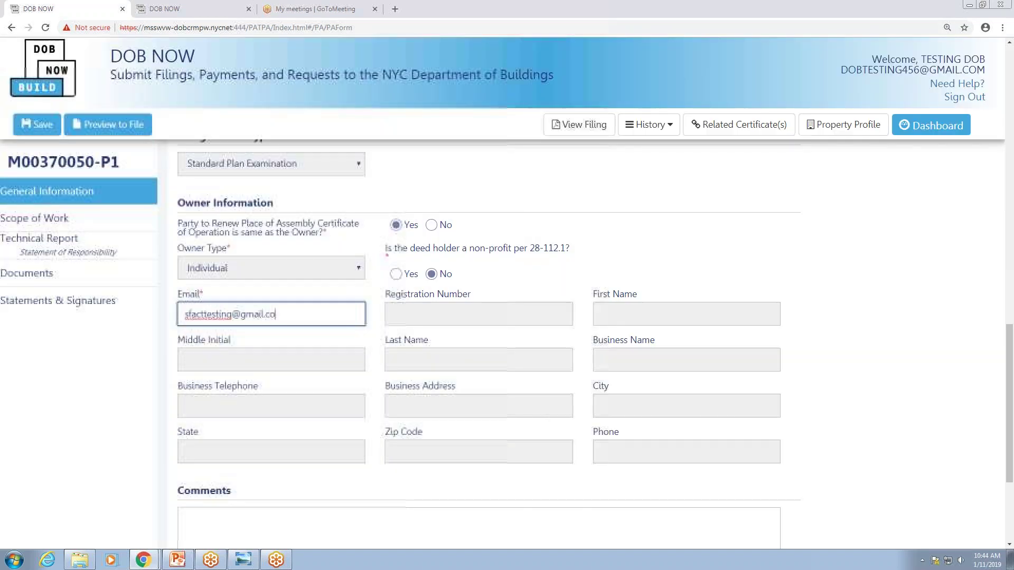
left_click(294, 343)
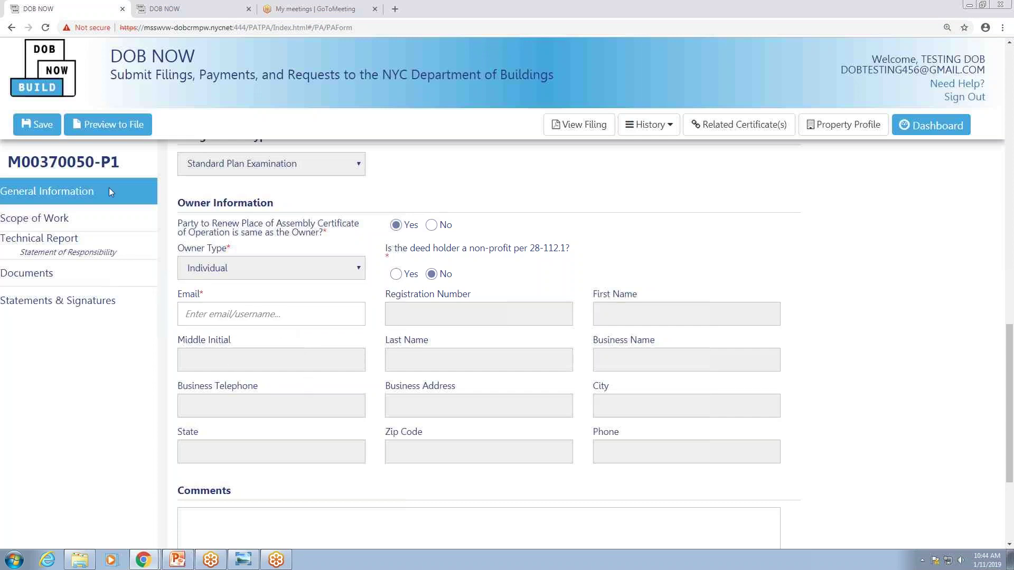
left_click(213, 315)
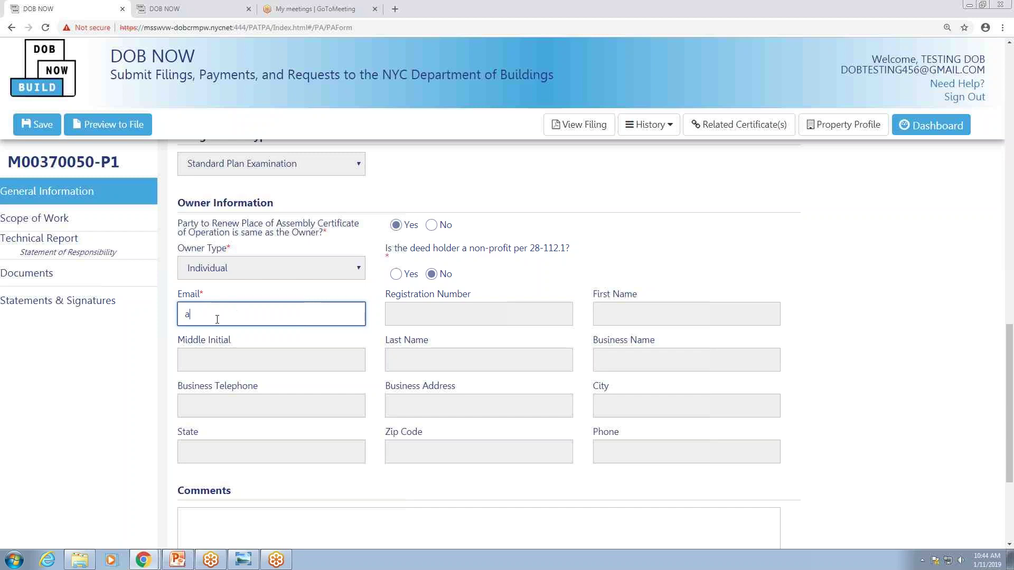
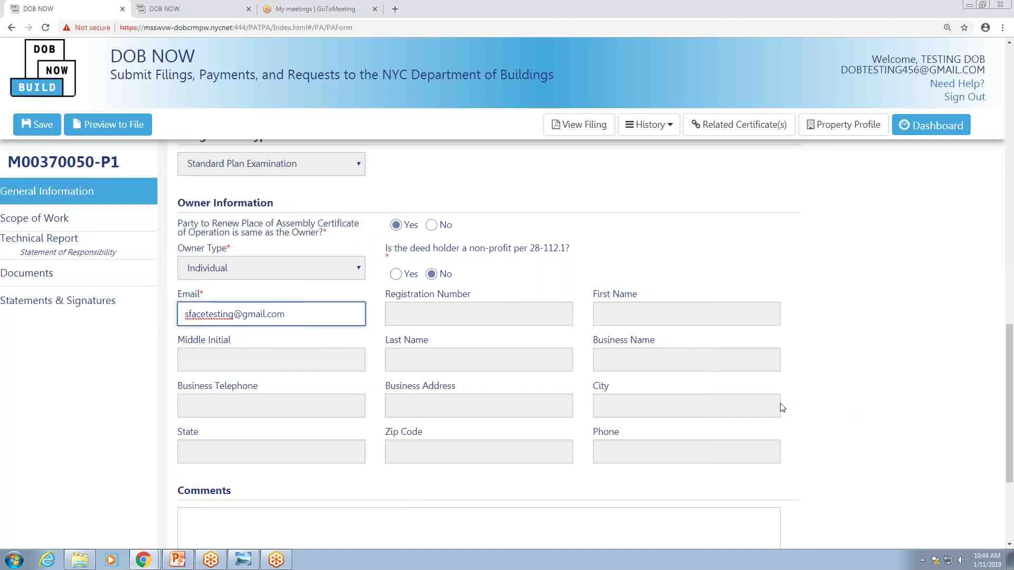
left_click(226, 313)
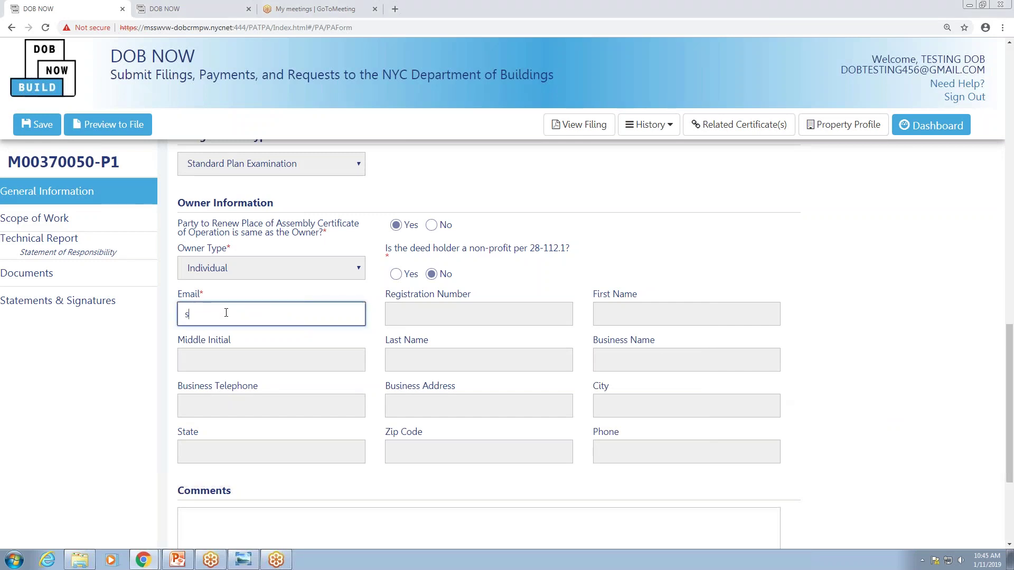
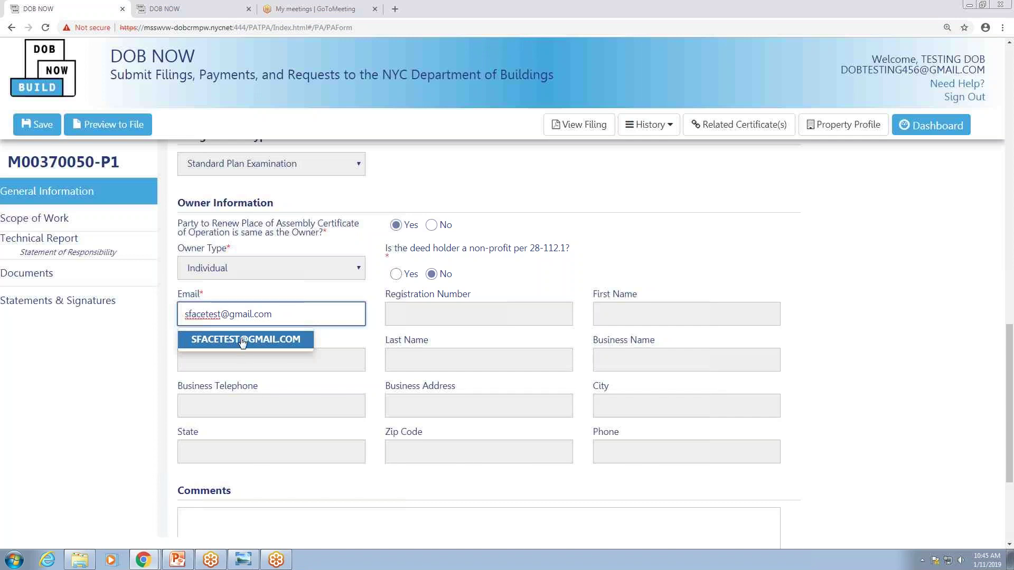
left_click(238, 339)
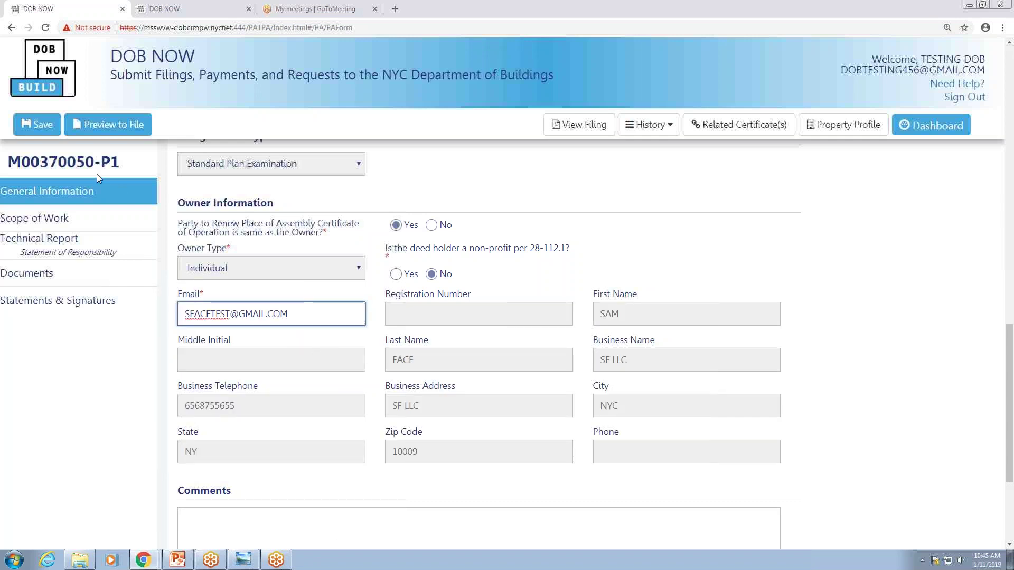
Save the General Information and dismiss the saved confirmation.
left_click(40, 127)
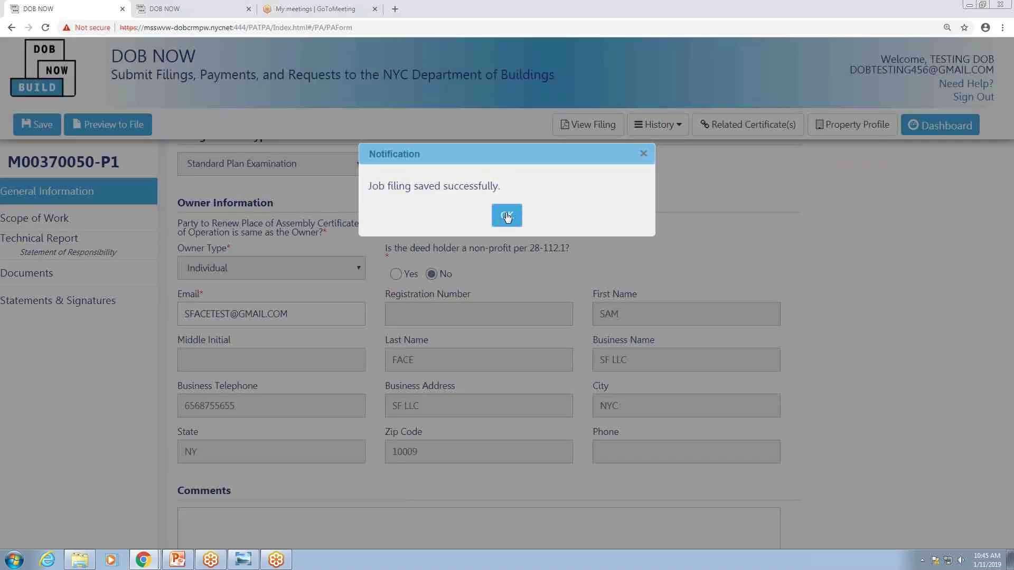
left_click(506, 216)
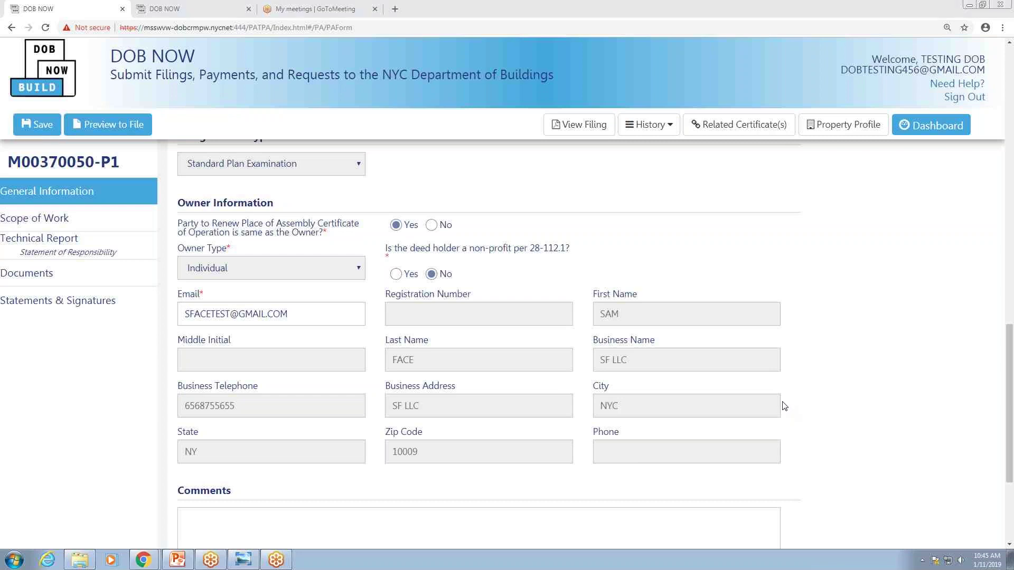
key("ctrl+Tab")
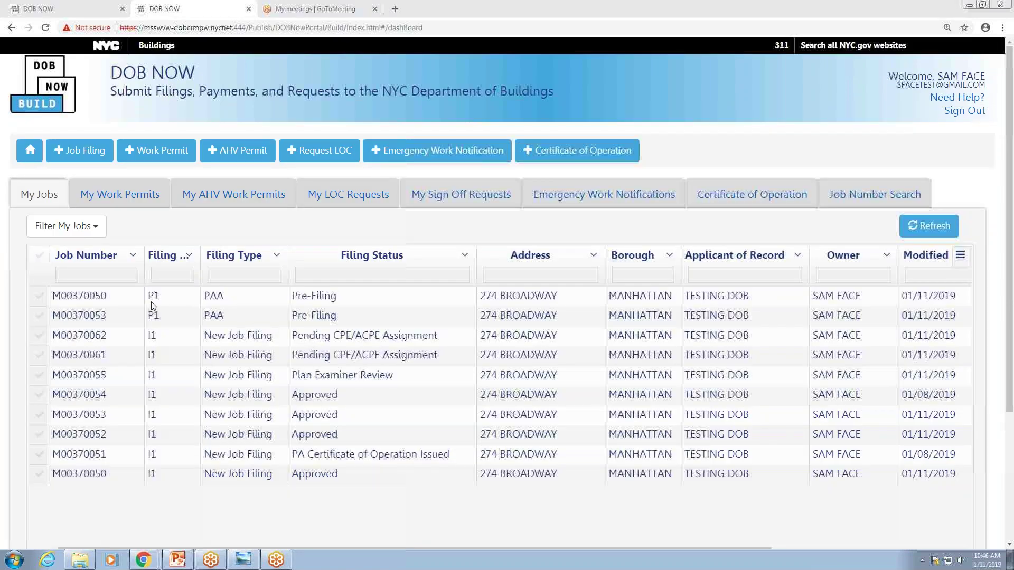
left_click(72, 297)
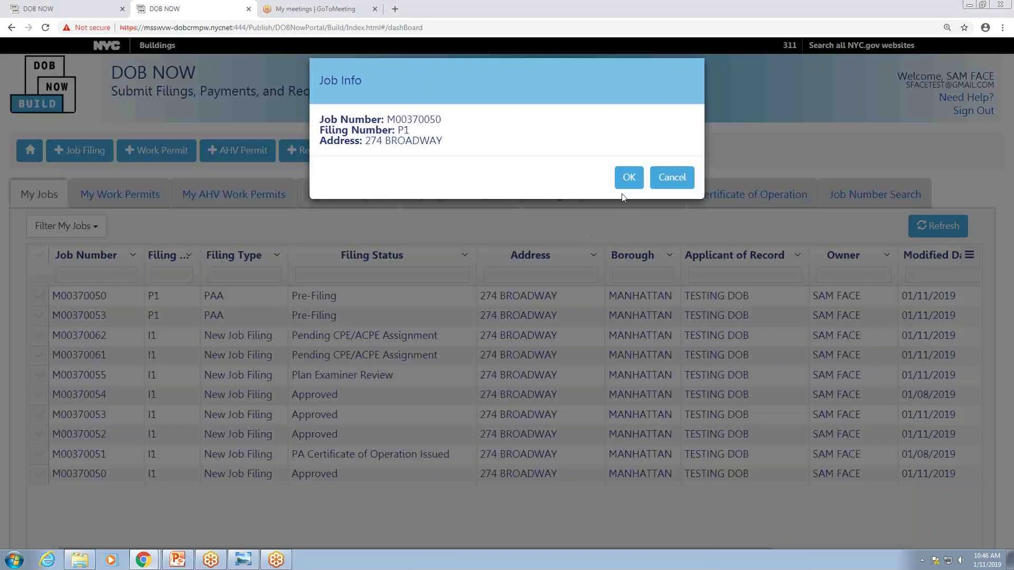
left_click(628, 178)
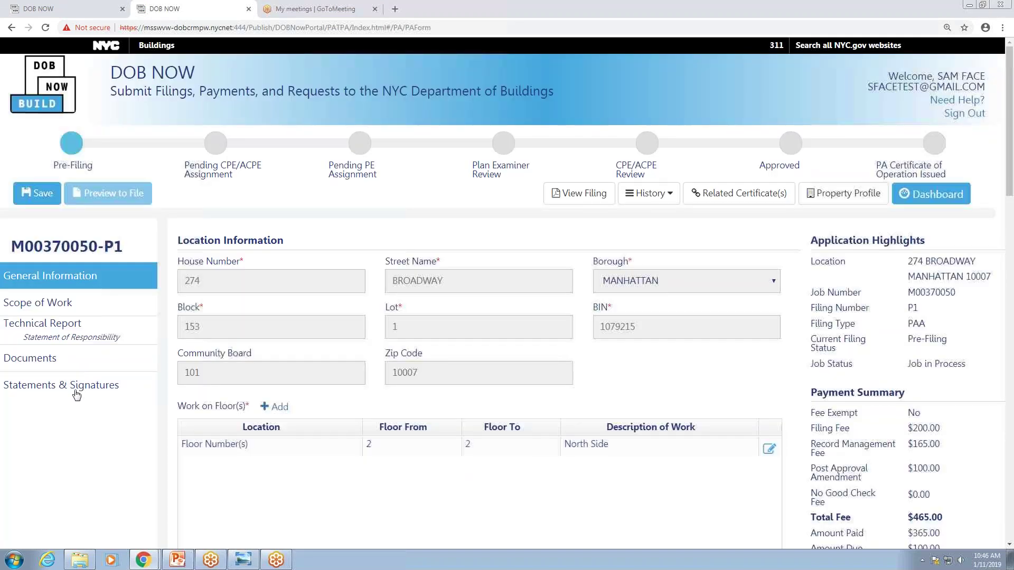
left_click(104, 385)
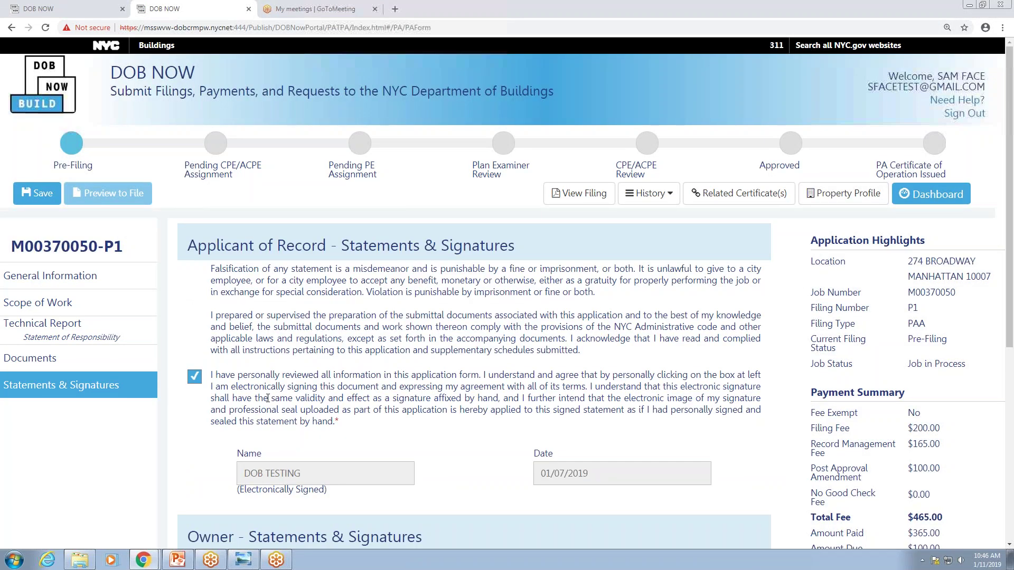
scroll(267, 398, "down", 4)
left_click(247, 438)
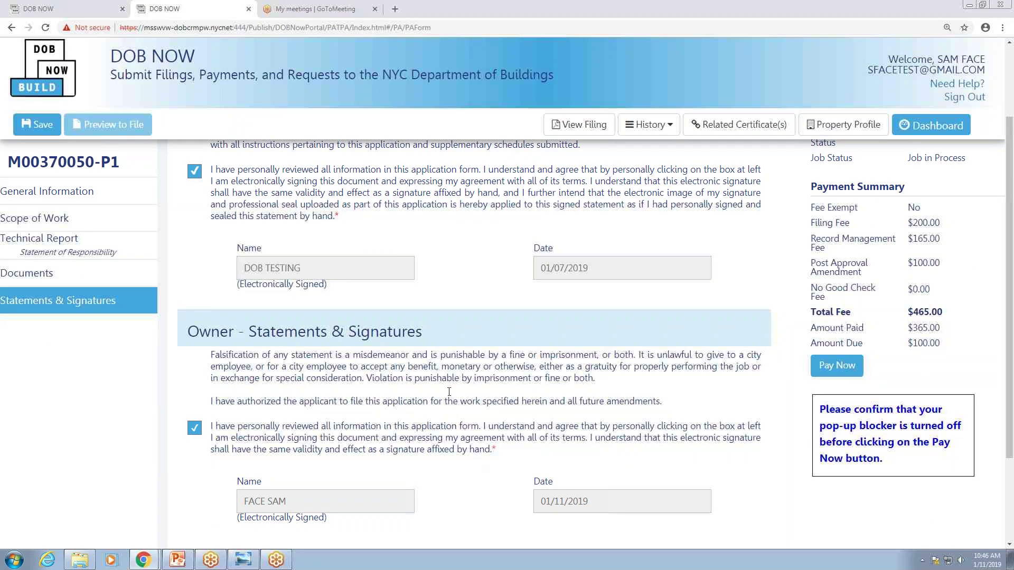
left_click(40, 125)
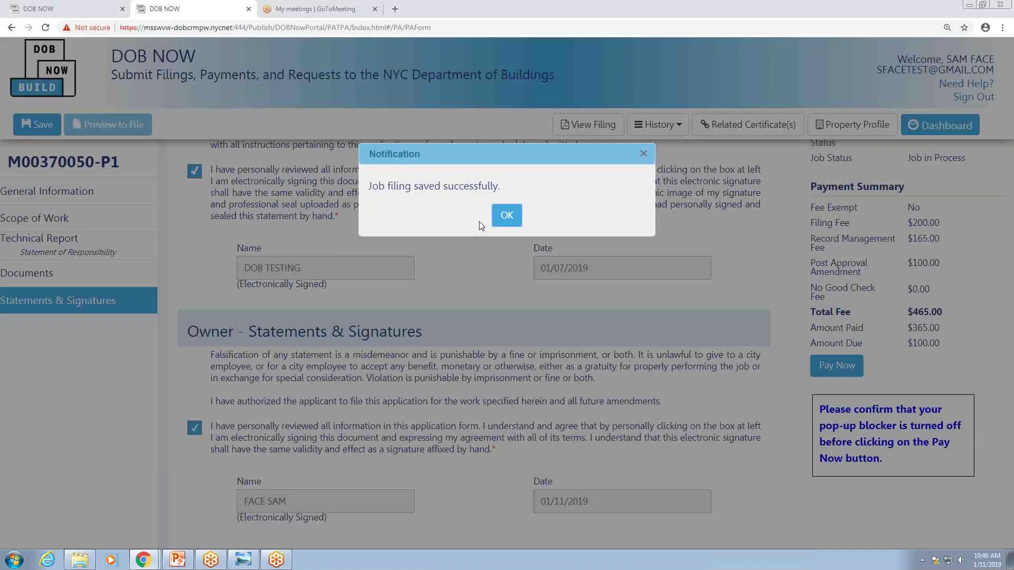
left_click(507, 216)
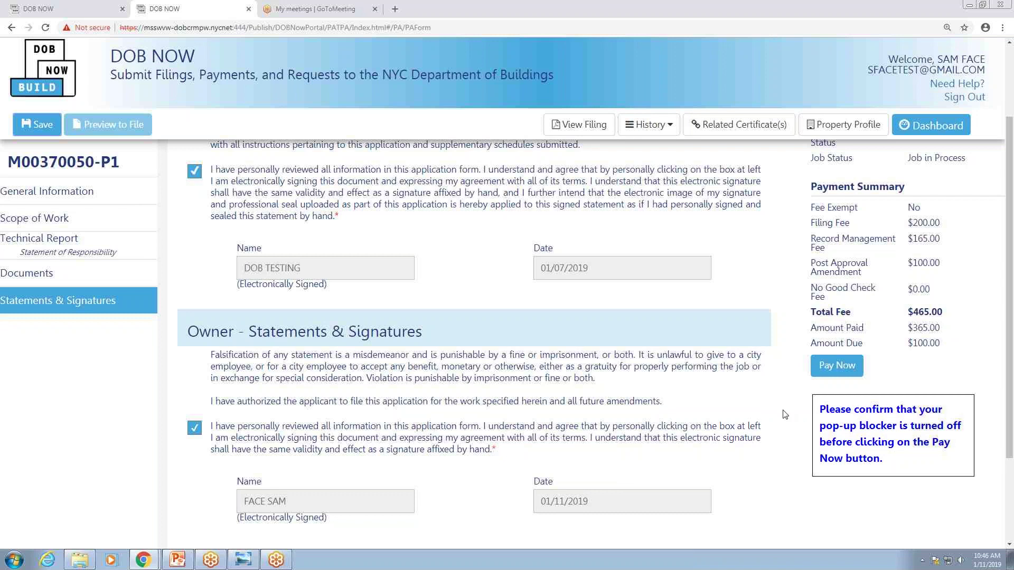
left_click(105, 8)
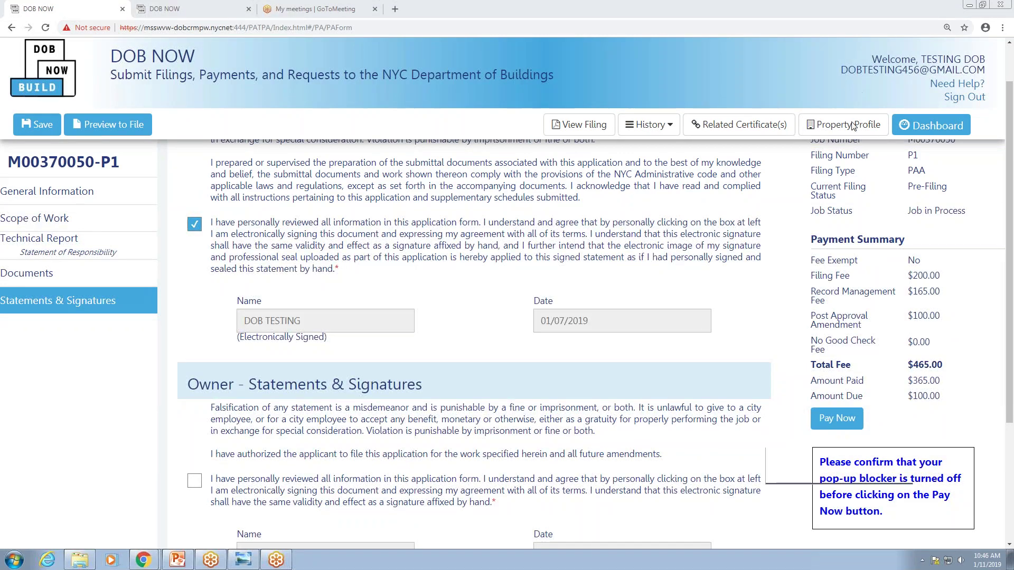
left_click(46, 28)
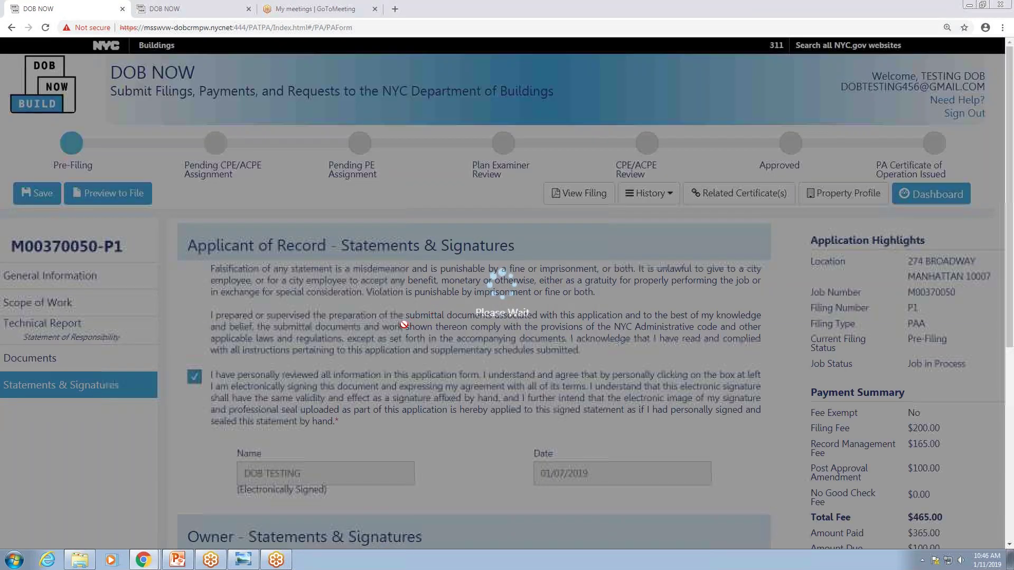
scroll(364, 334, "down", 4)
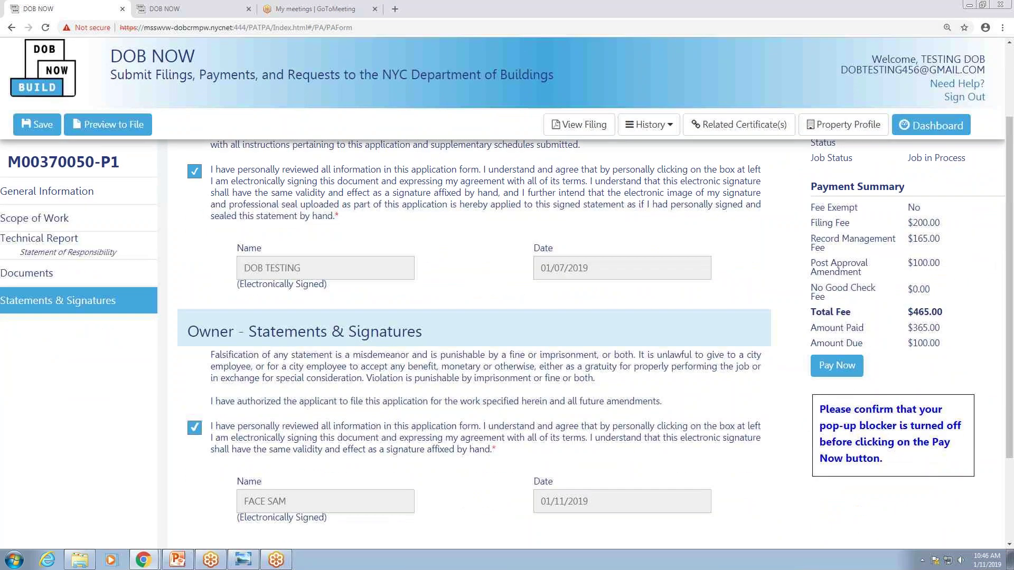
scroll(363, 327, "up", 4)
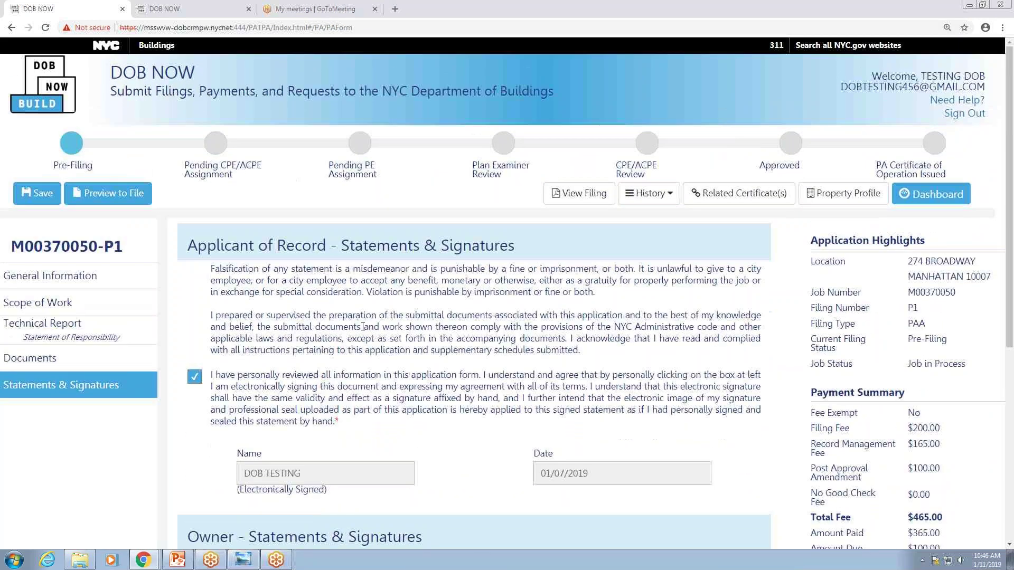
left_click(112, 277)
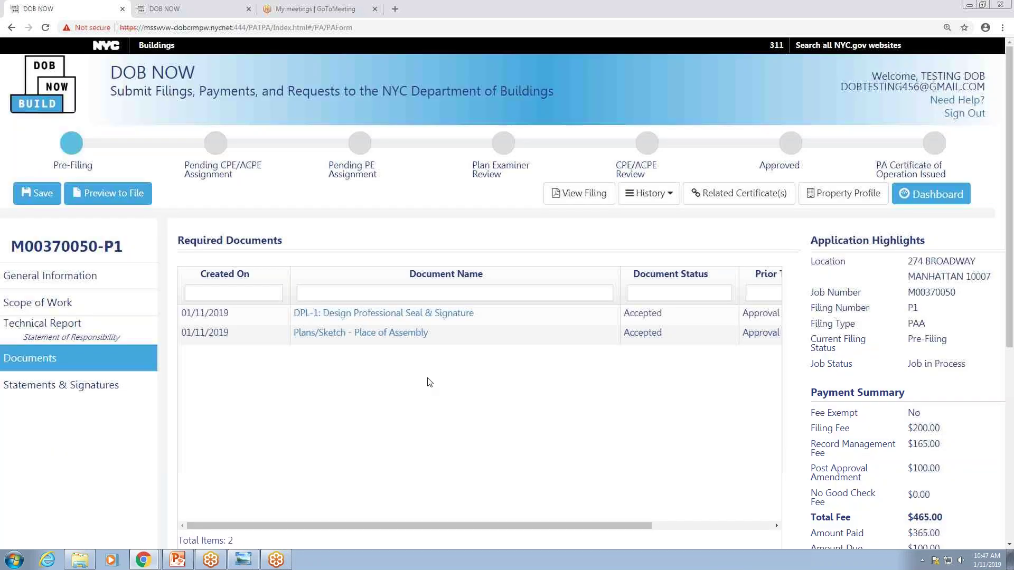
left_click_drag(427, 524, 468, 523)
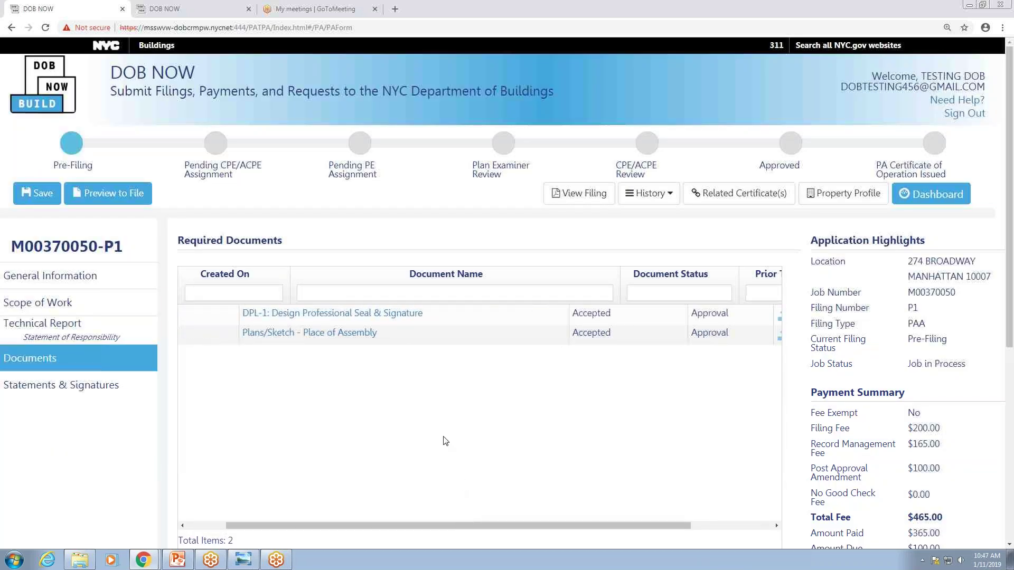
From Preview to File's amount-due notice, choose Pay Now for $100 and confirm.
left_click(118, 196)
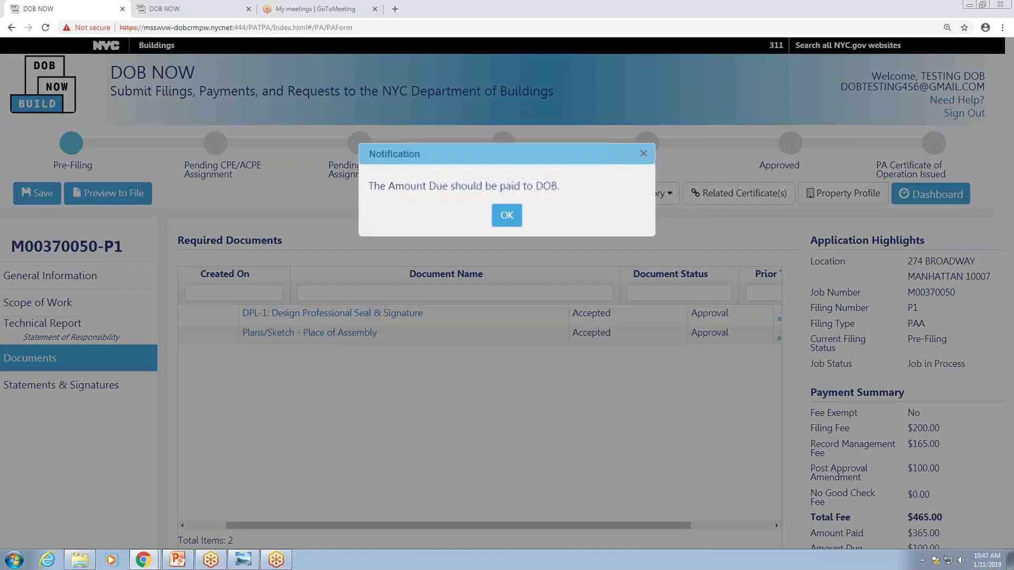
left_click(507, 216)
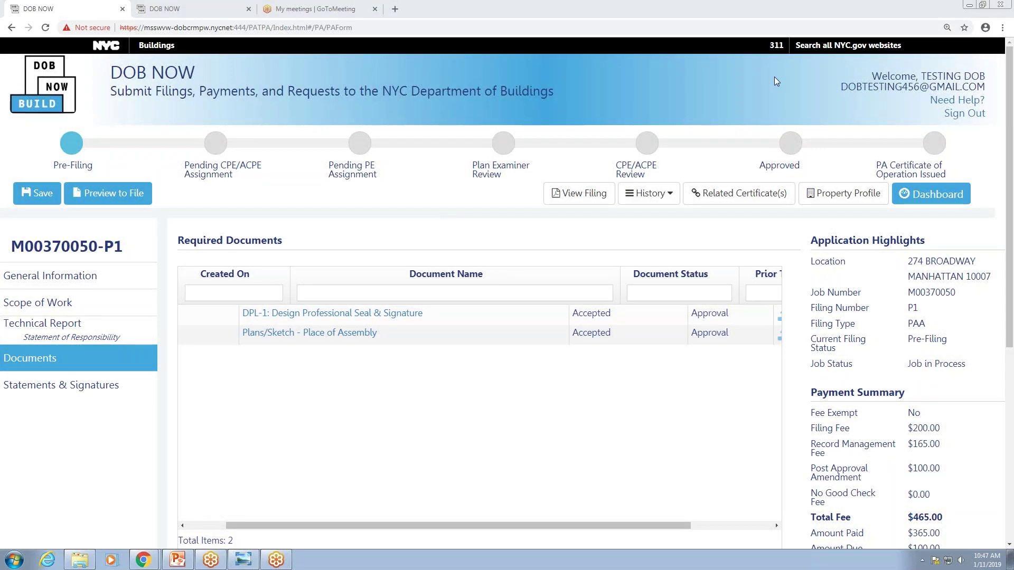
left_click_drag(1010, 176, 1011, 228)
left_click(838, 389)
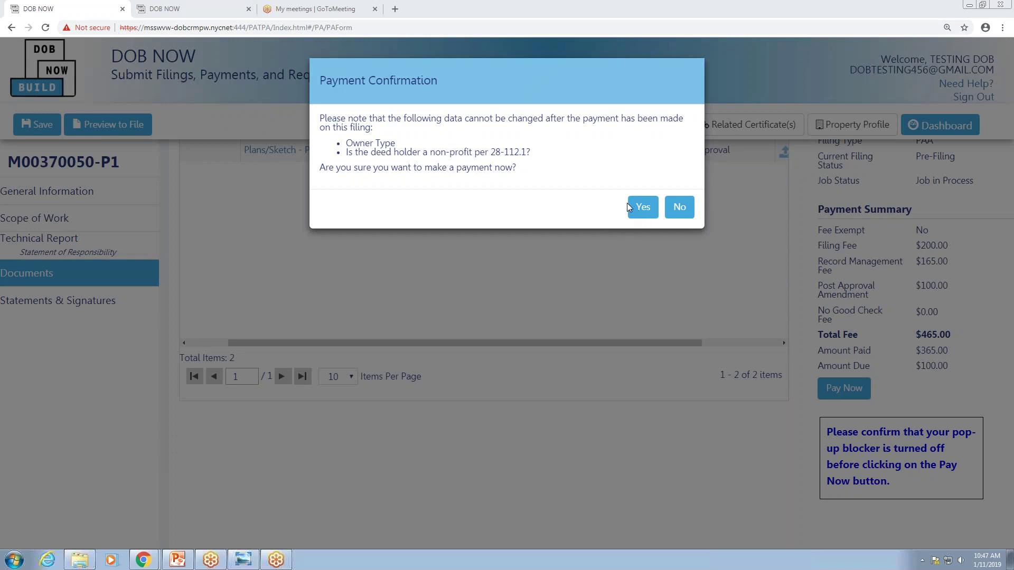
left_click(642, 208)
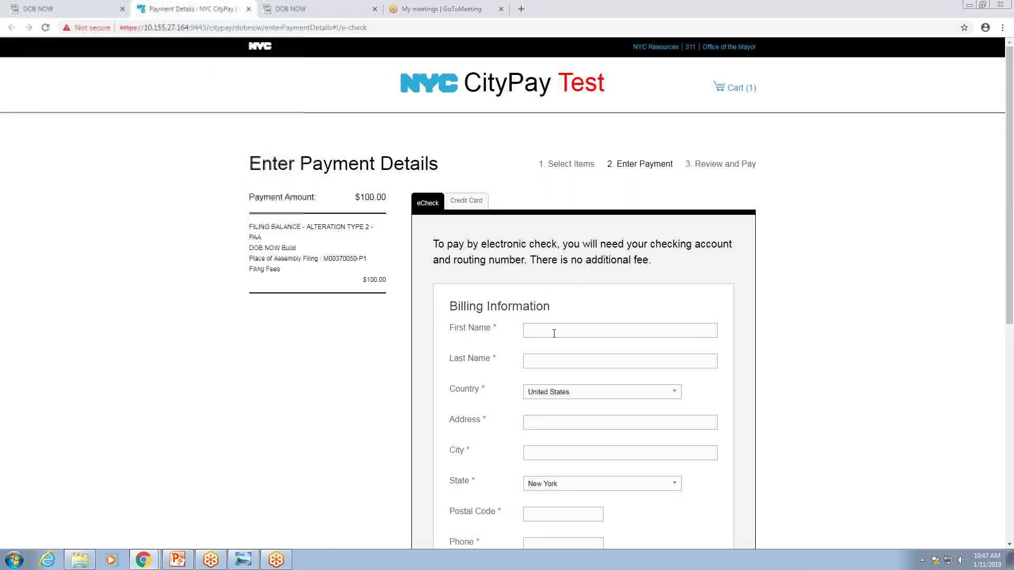
Choose credit card and fill the billing name, address, city and postal code.
left_click(466, 202)
left_click(536, 255)
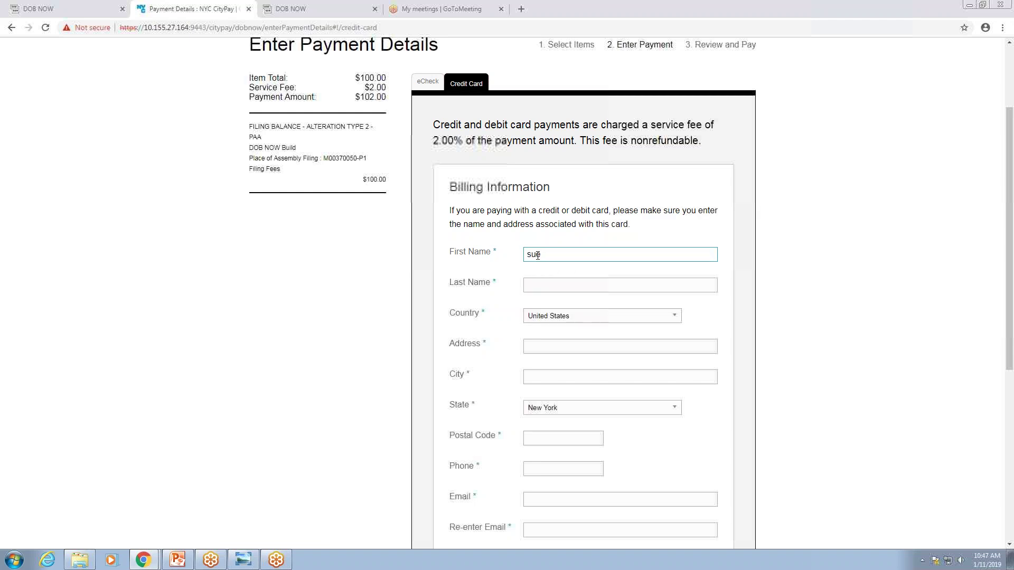
key("Tab")
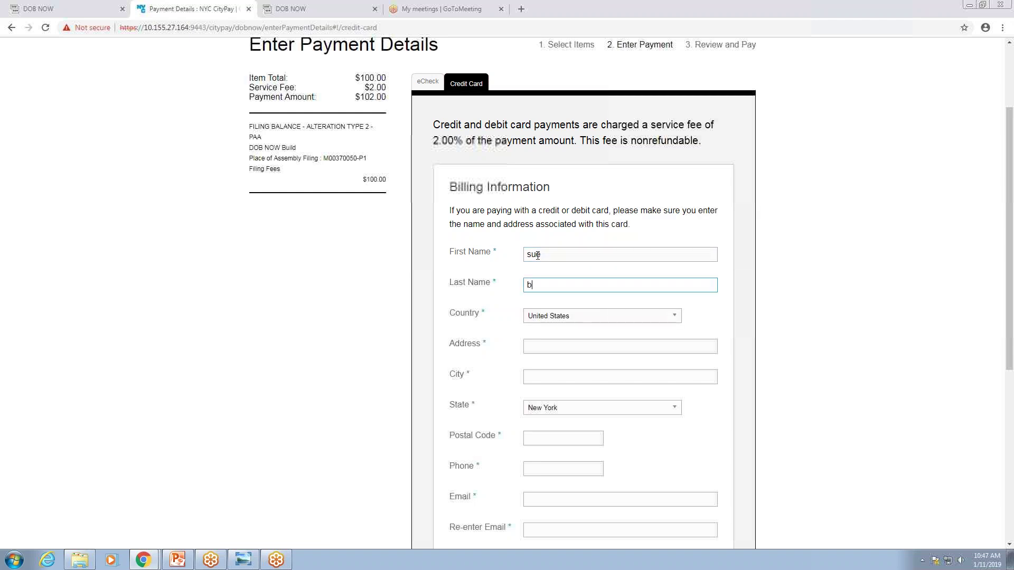
key("Tab")
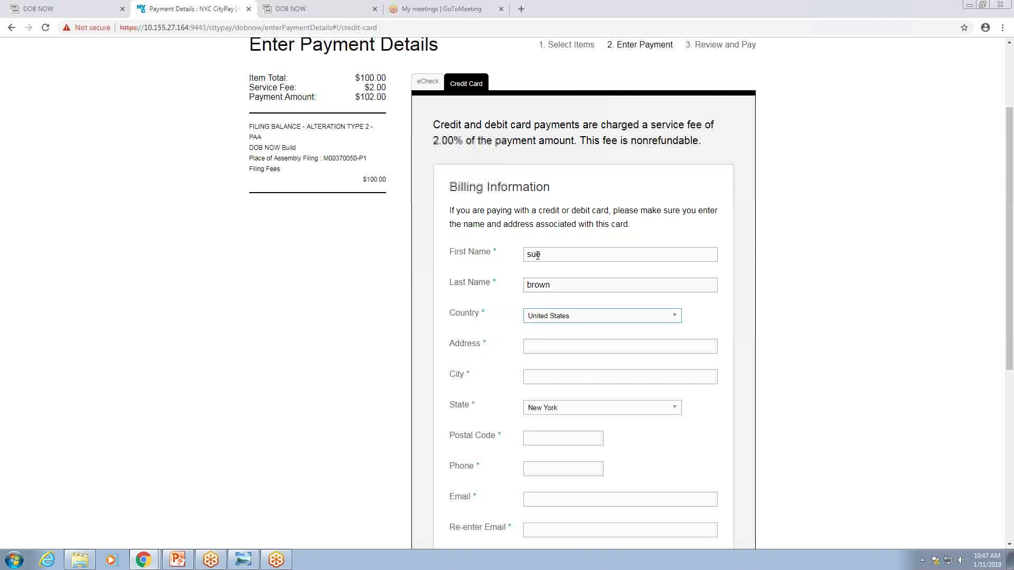
left_click(555, 349)
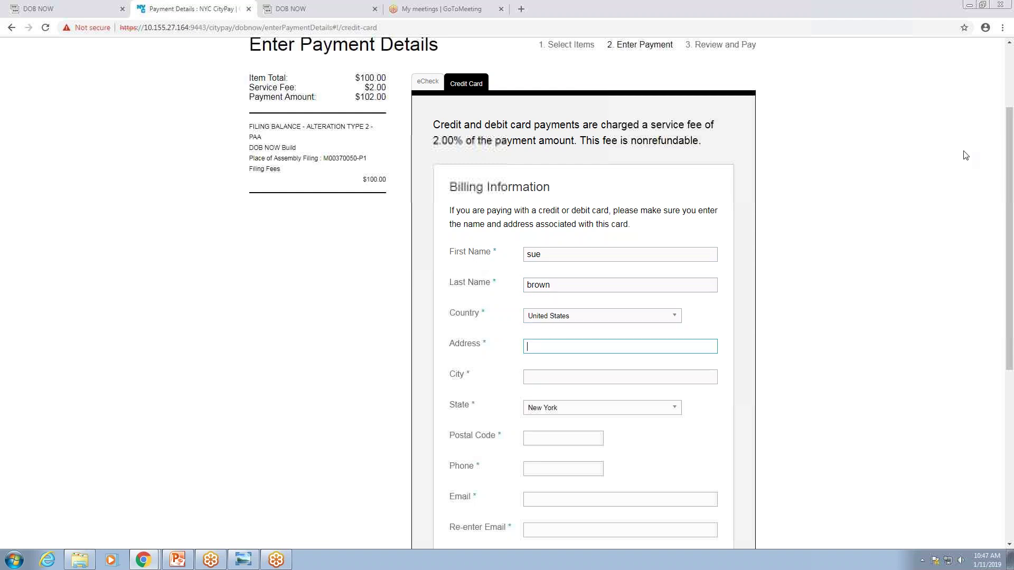
left_click(827, 109)
left_click(581, 340)
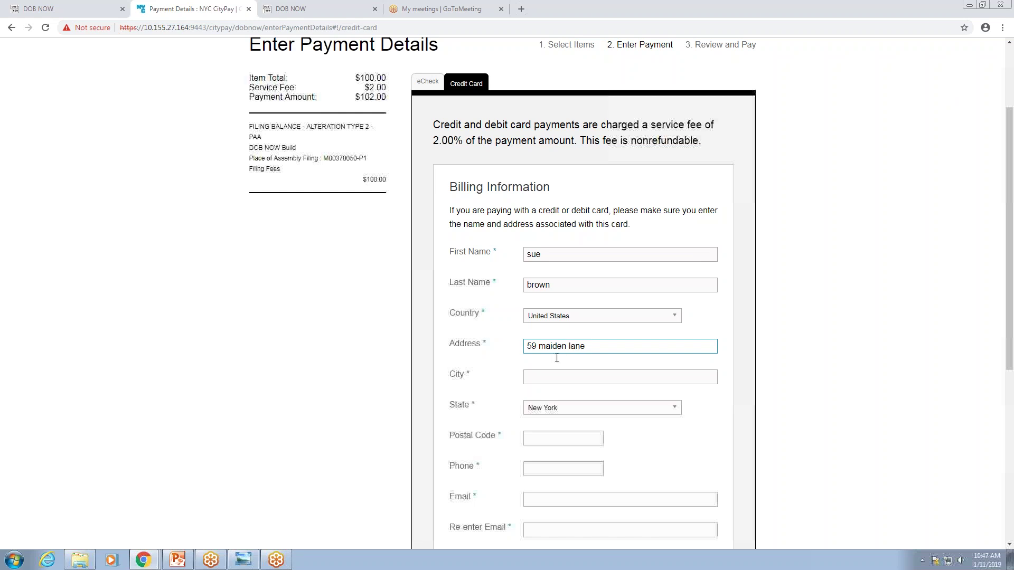
left_click(546, 376)
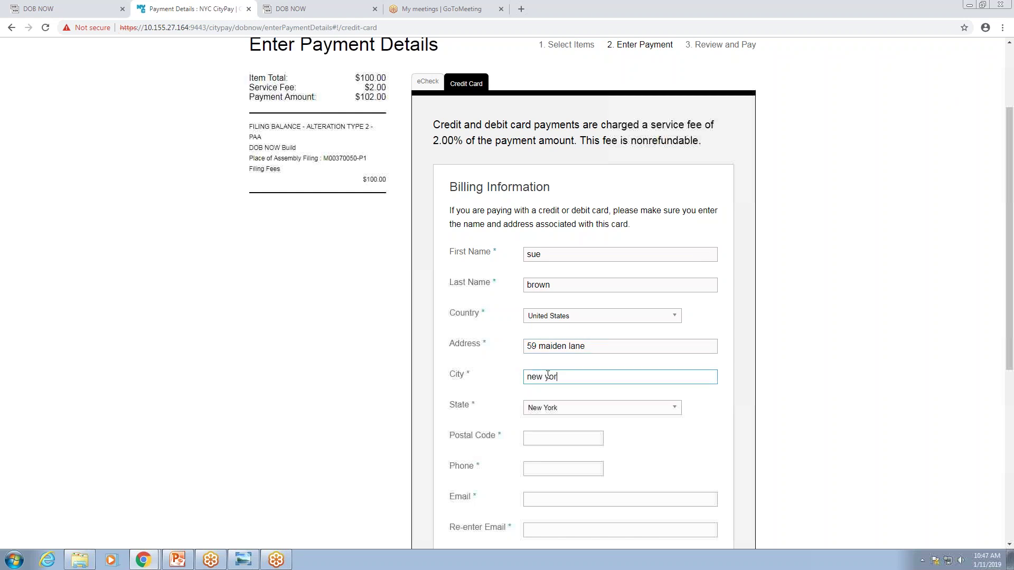
left_click(554, 439)
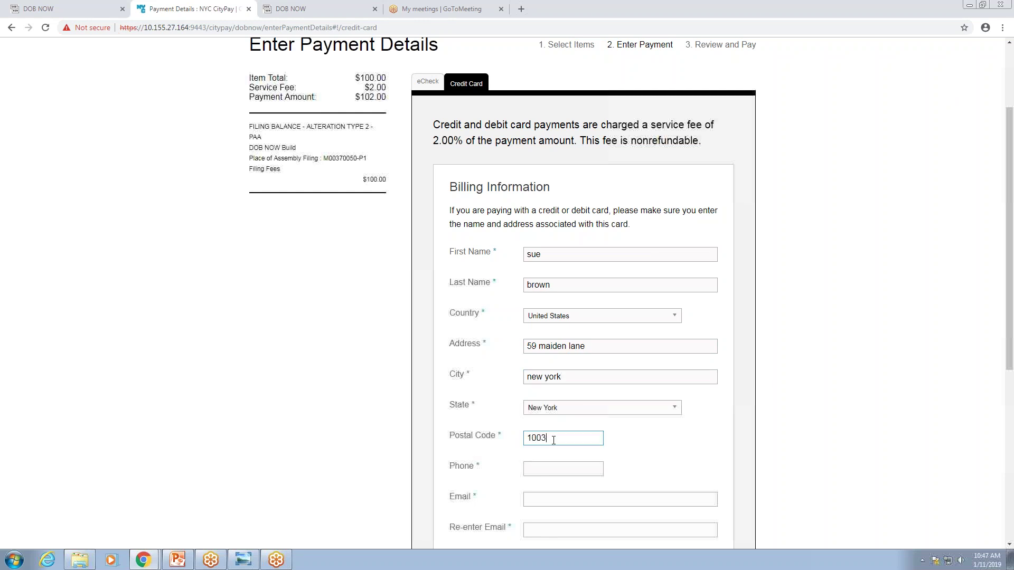
scroll(549, 422, "down", 3)
Enter the billing phone number and e-mail address twice, then continue.
left_click(538, 309)
left_click(549, 342)
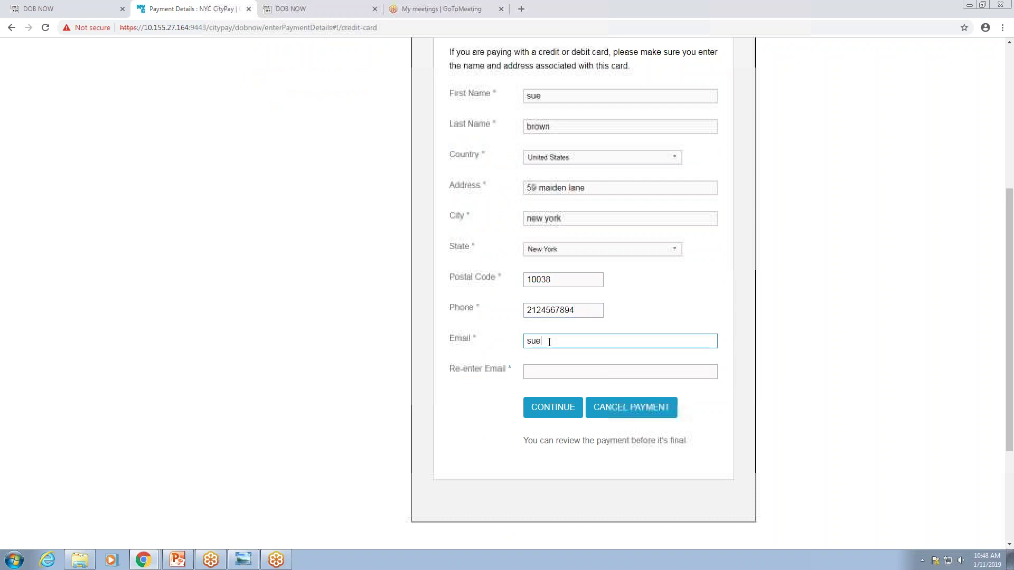
left_click(543, 371)
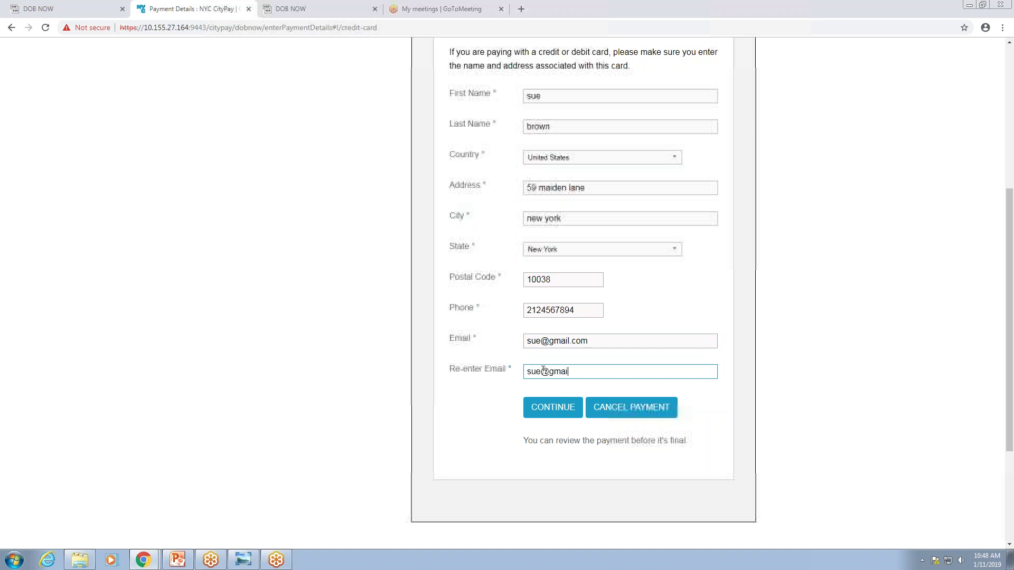
left_click(542, 407)
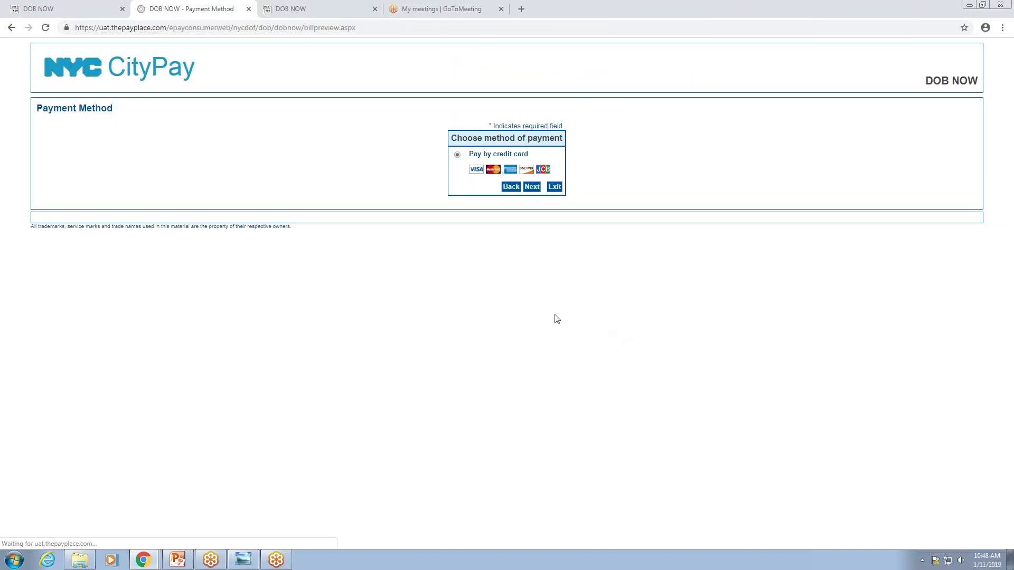
Select Pay by credit card, fill the saved name on card and enter the card number.
left_click(531, 187)
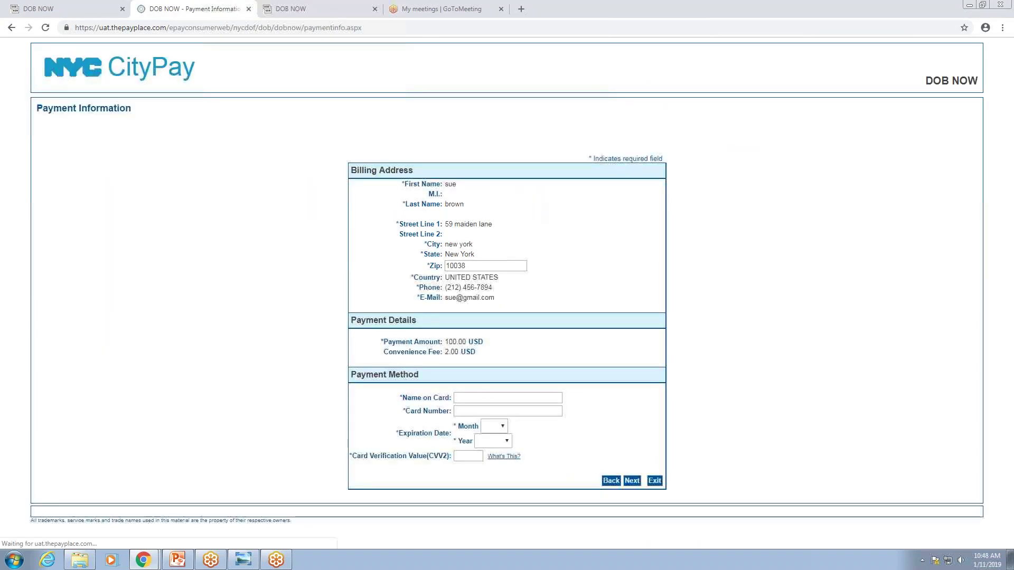
left_click(465, 388)
left_click(478, 425)
left_click(472, 401)
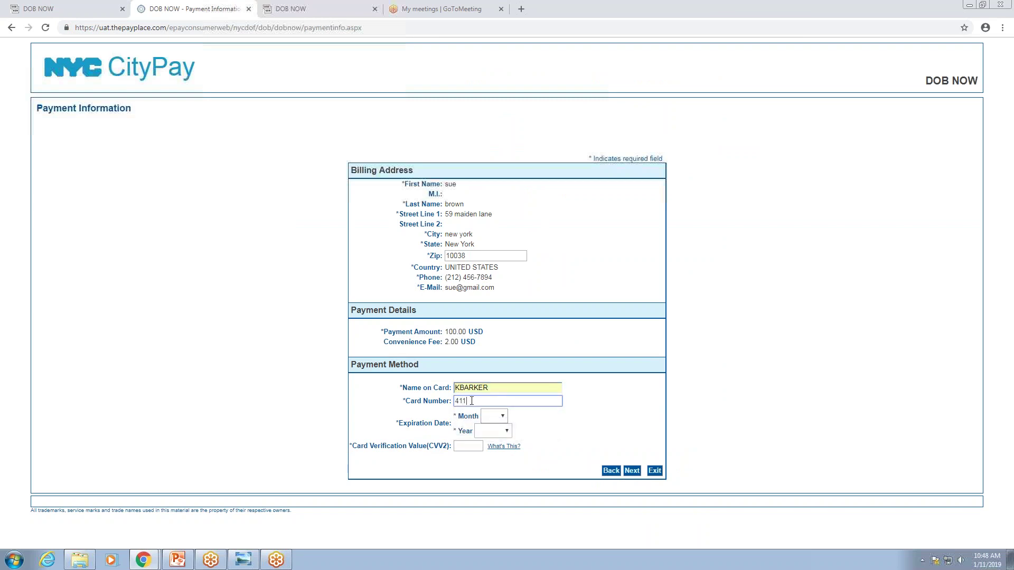
type("4111111111111111")
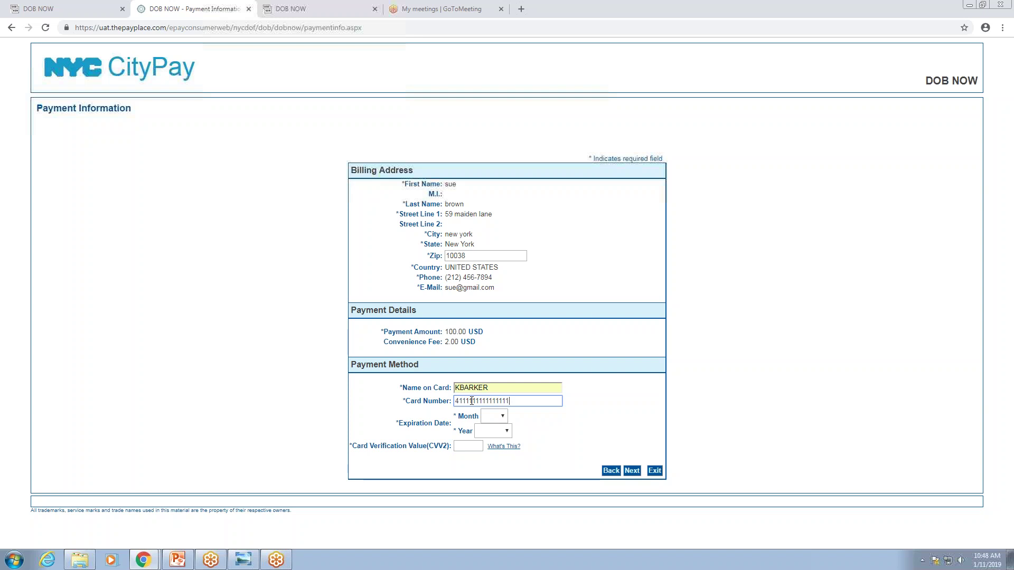
Set expiry 03/2021, enter the CVV2 and pay the $102.00 total.
left_click(502, 416)
left_click(489, 455)
left_click(504, 432)
left_click(486, 469)
left_click(478, 447)
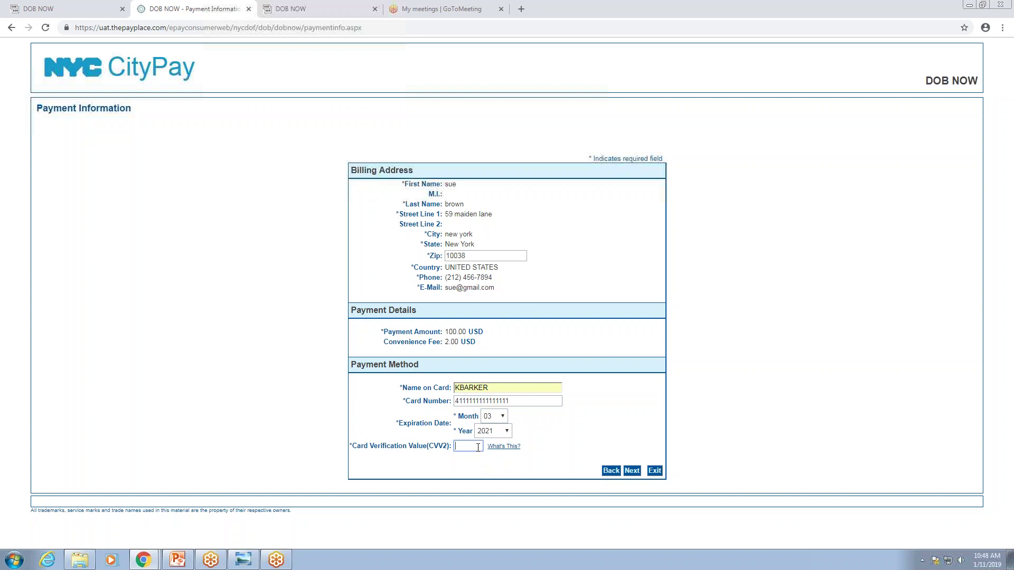
type("456")
left_click(632, 470)
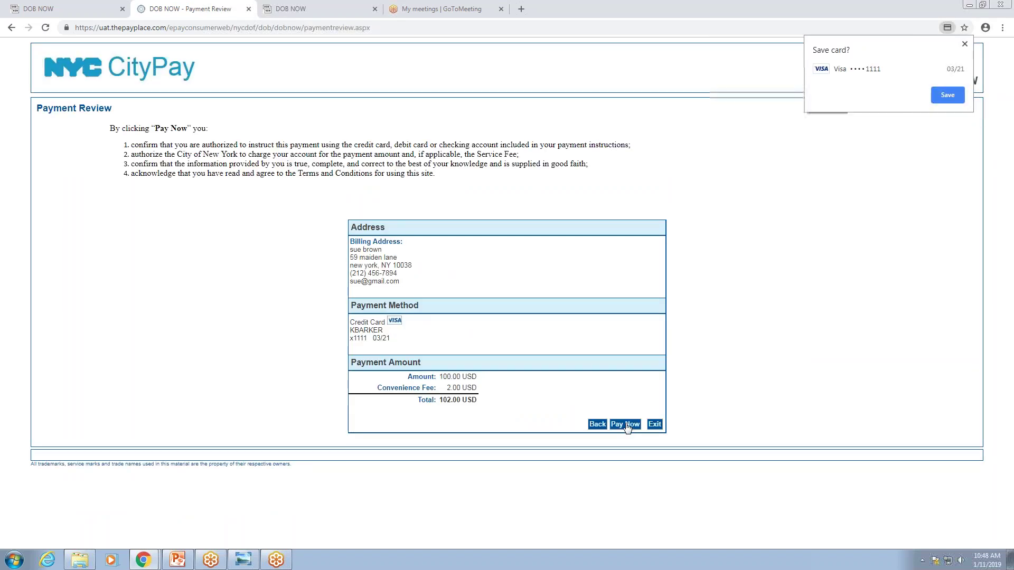
left_click(628, 426)
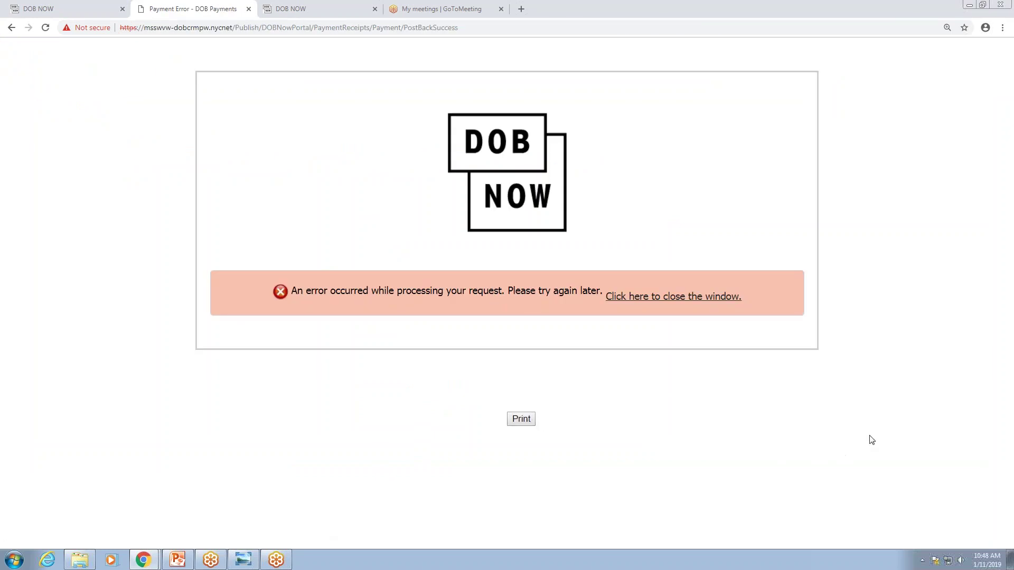
left_click(50, 9)
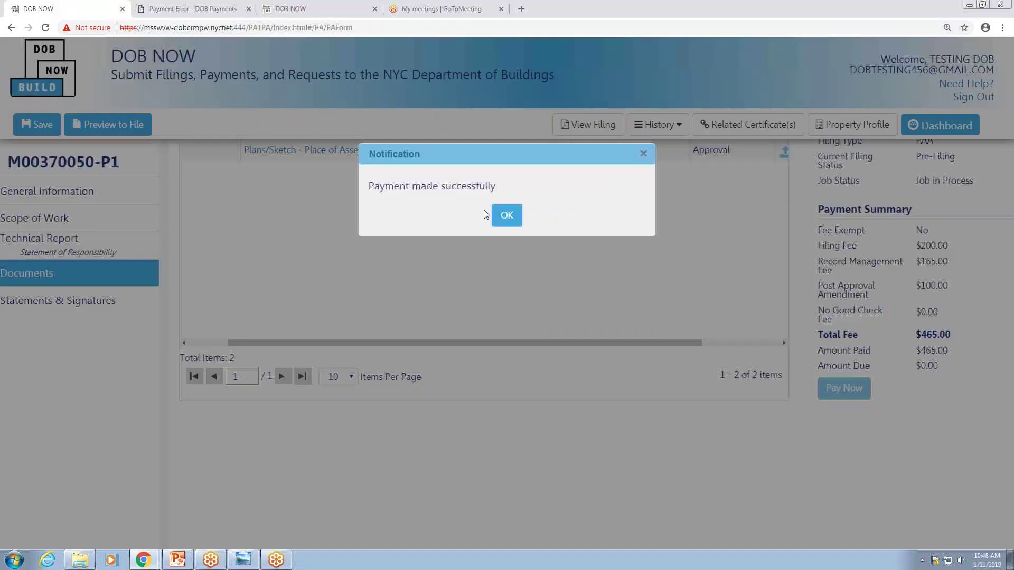
left_click(510, 218)
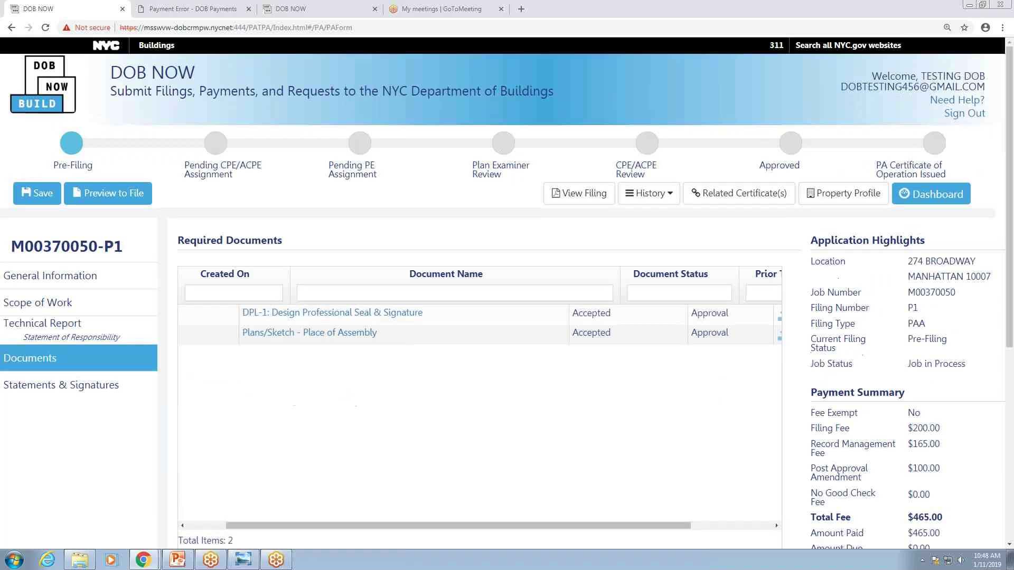
left_click(40, 195)
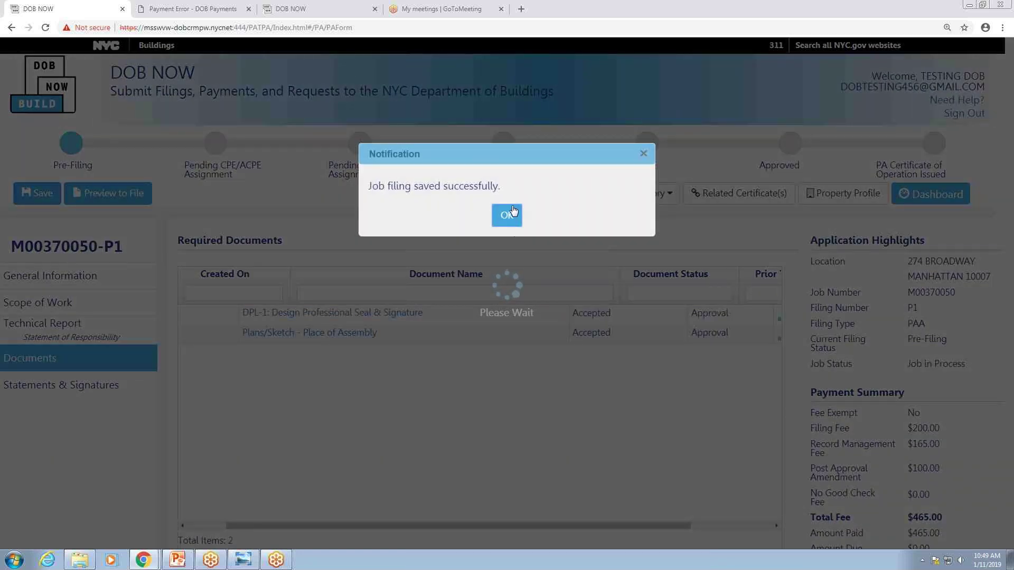
left_click(506, 215)
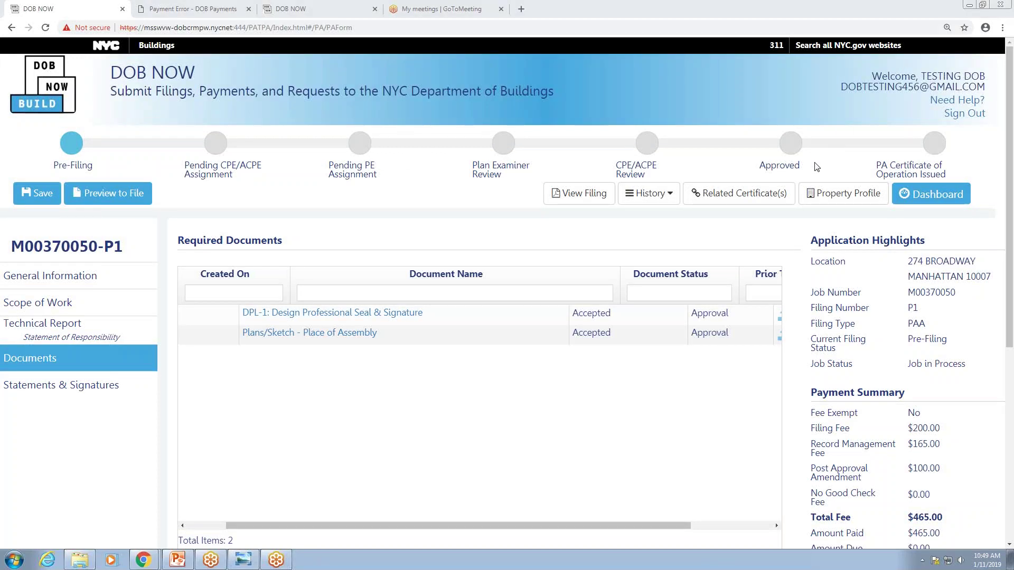
left_click(127, 193)
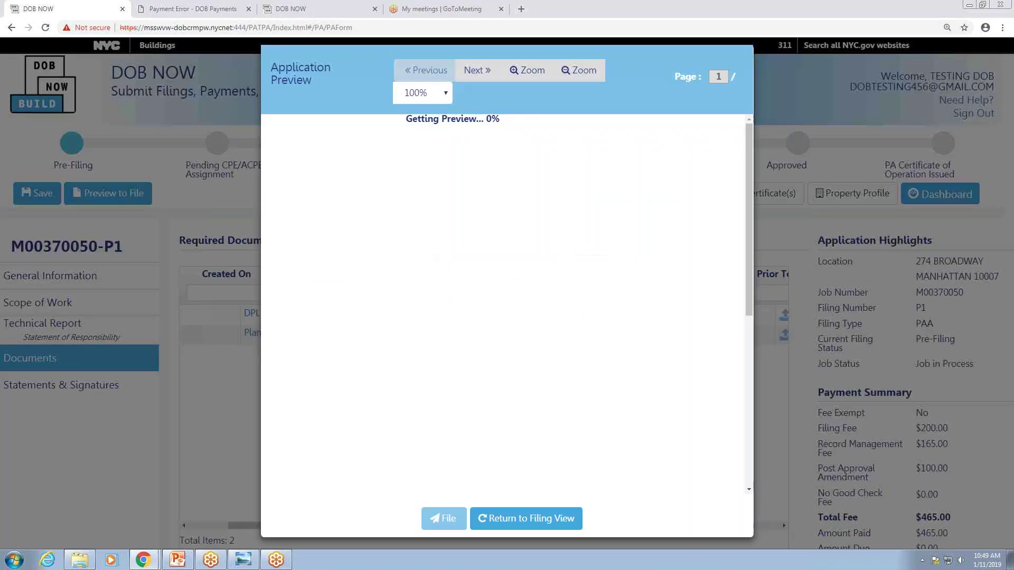
Page through the application preview to the Statements & Signatures page.
left_click(473, 70)
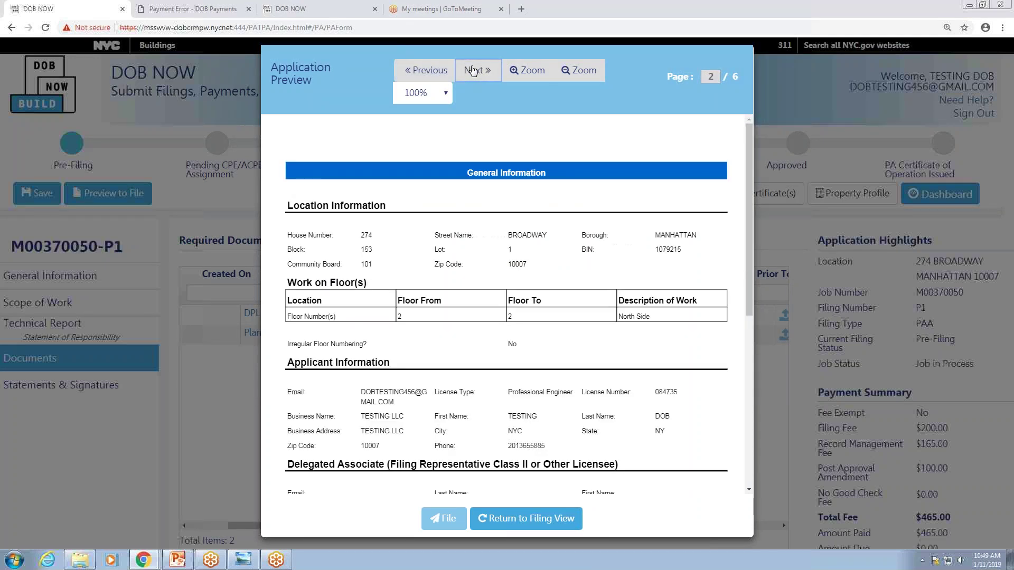
left_click(473, 70)
left_click(473, 70)
left_click(474, 70)
left_click(473, 71)
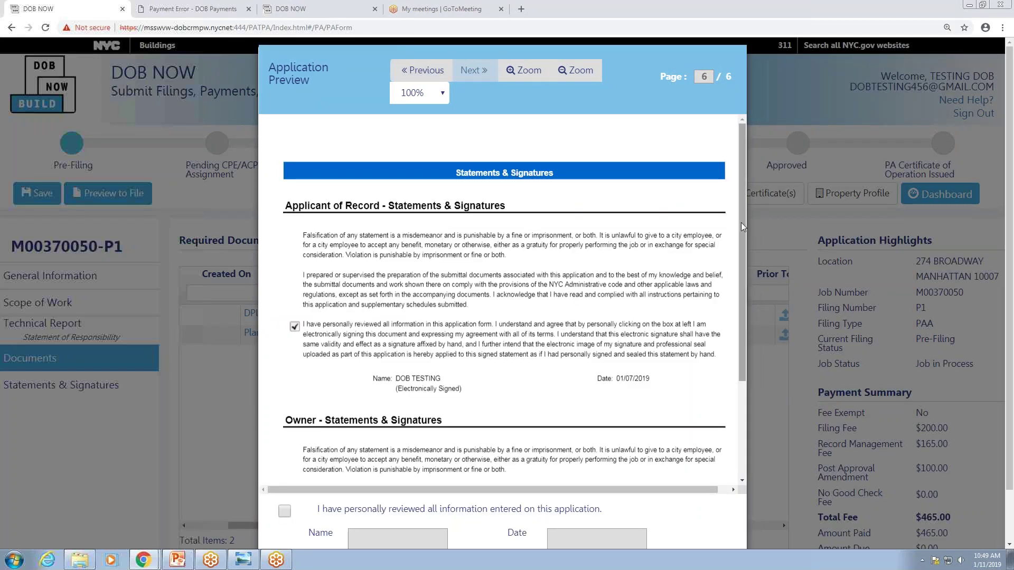
scroll(740, 222, "down", 3)
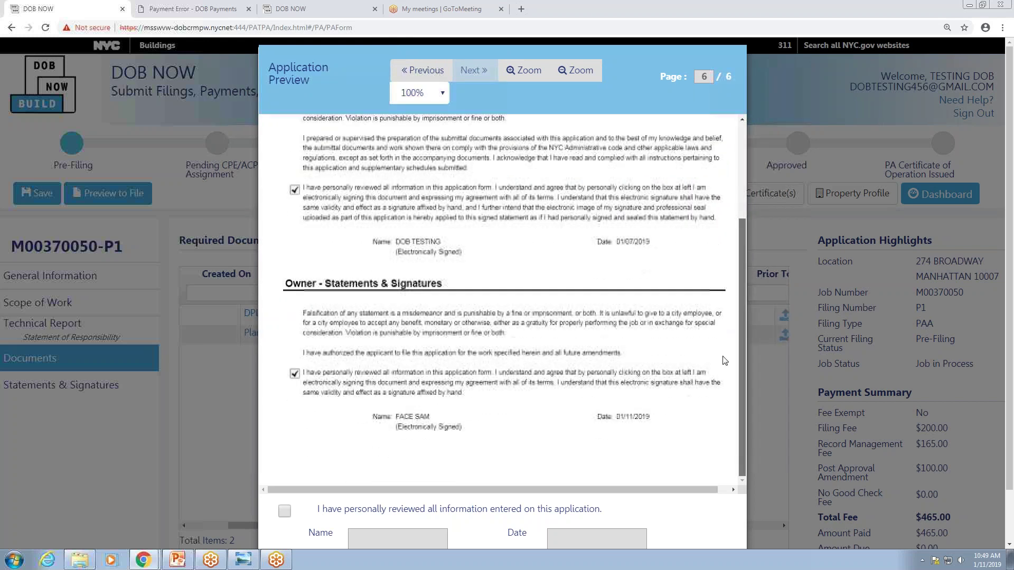
left_click(284, 511)
scroll(687, 476, "down", 1)
left_click(442, 531)
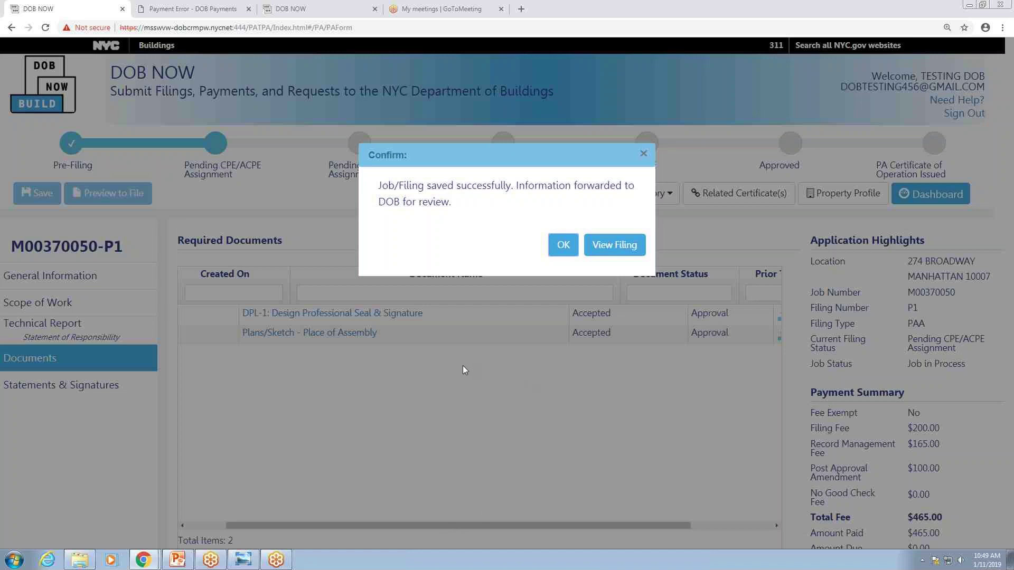
left_click(563, 248)
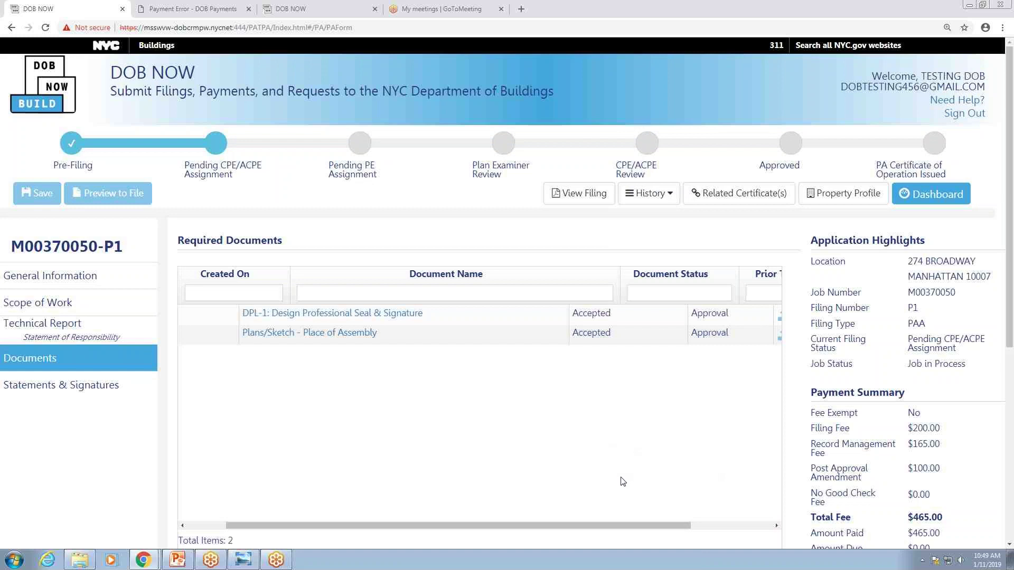